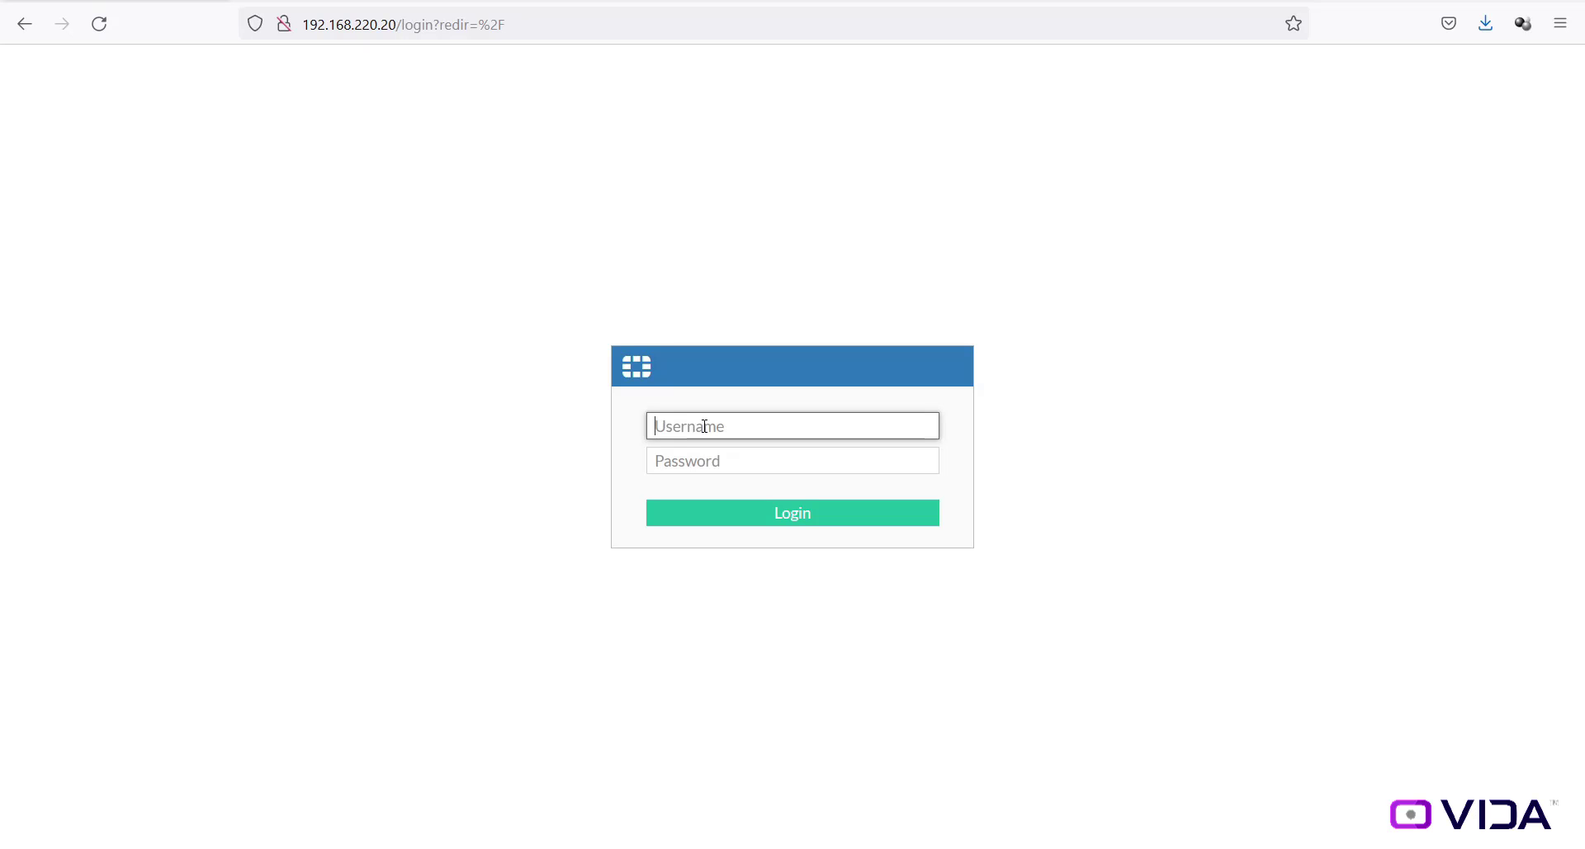
# Log in to the FortiGate web interface with the administrator username and password.
pyautogui.write('admin')
pyautogui.press('Tab')
pyautogui.write('admin123')
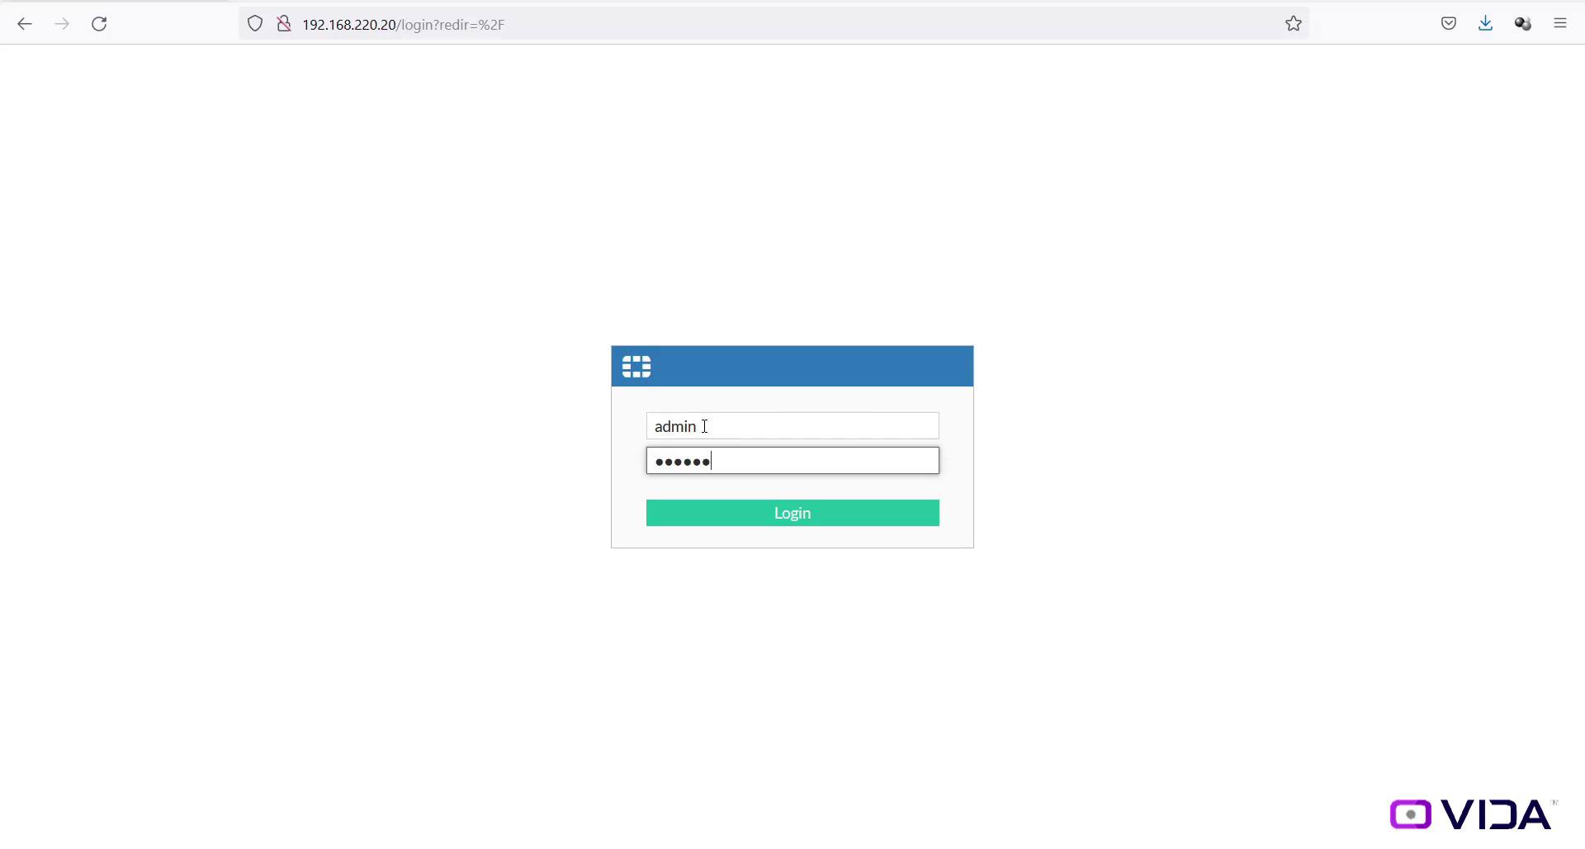
pyautogui.press('Return')
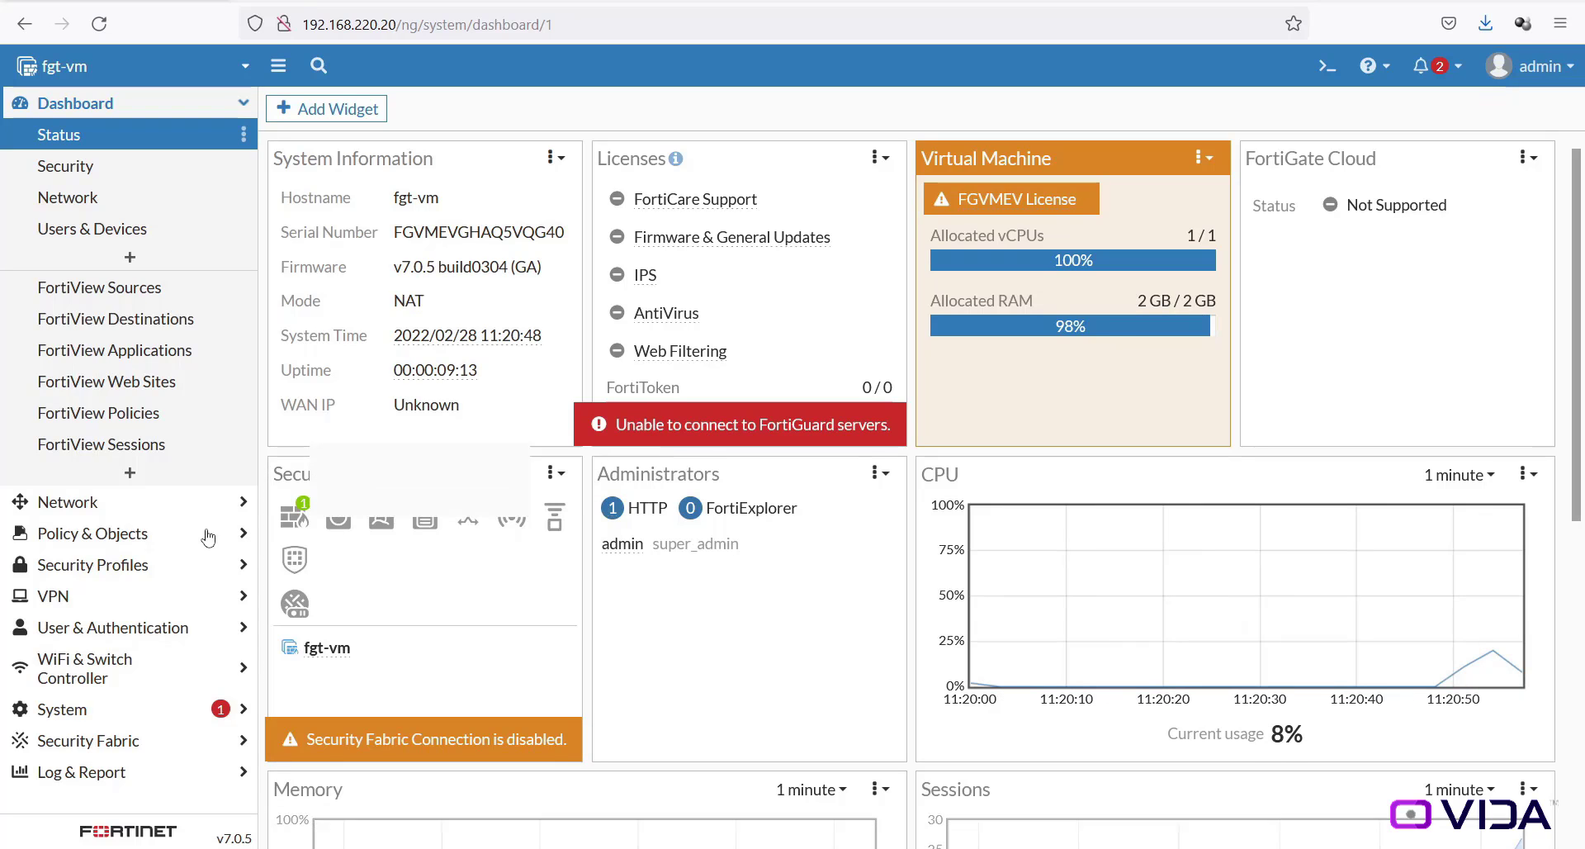
# Go to Network > SD-WAN and show the Performance SLAs list.
pyautogui.click(124, 502)
pyautogui.click(154, 301)
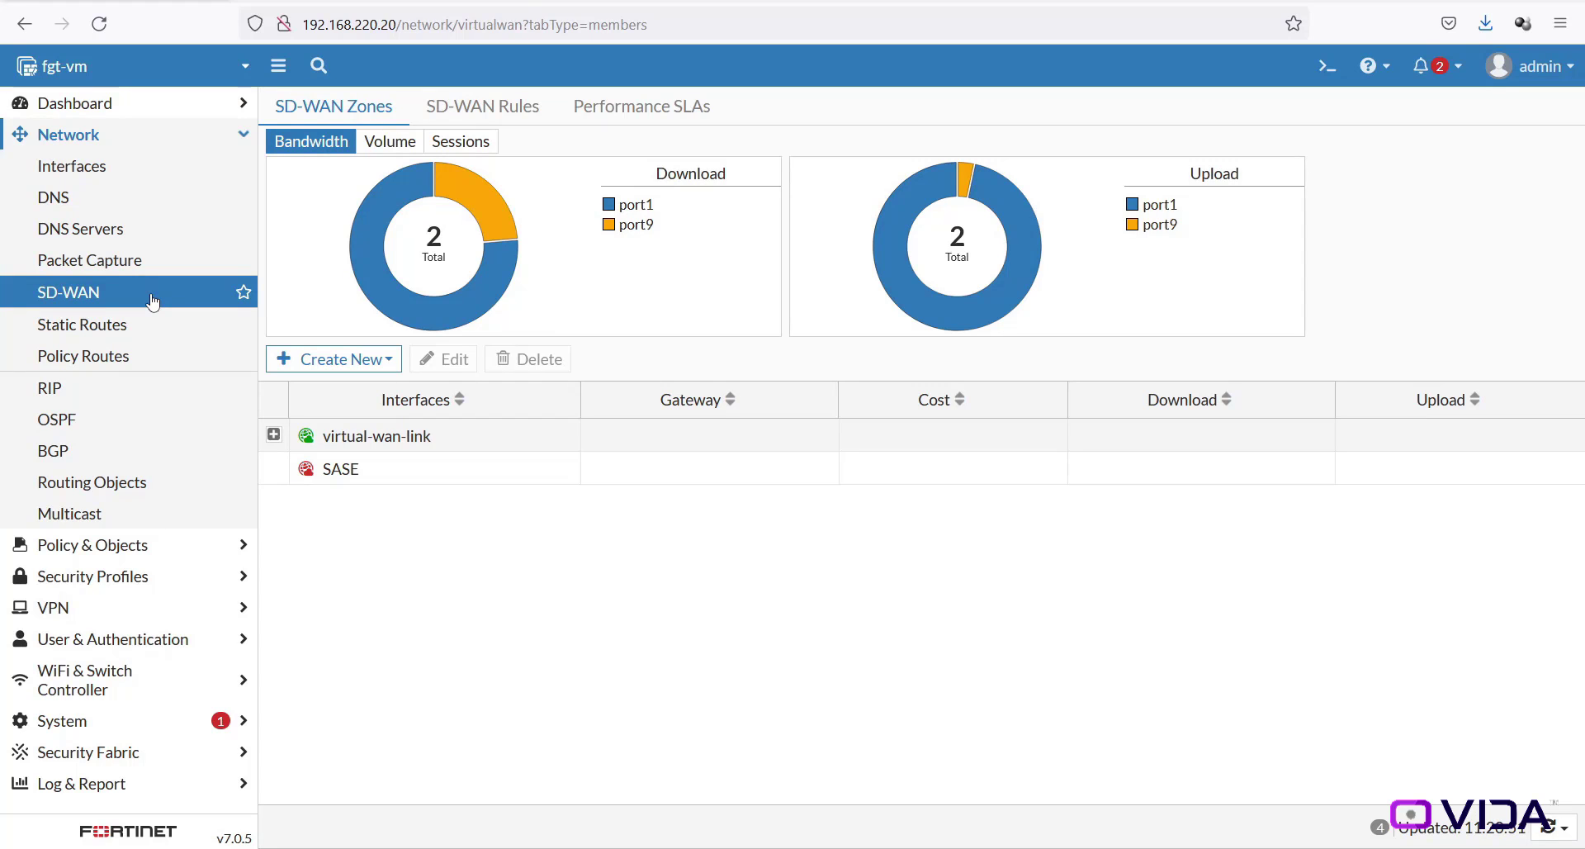
pyautogui.click(652, 109)
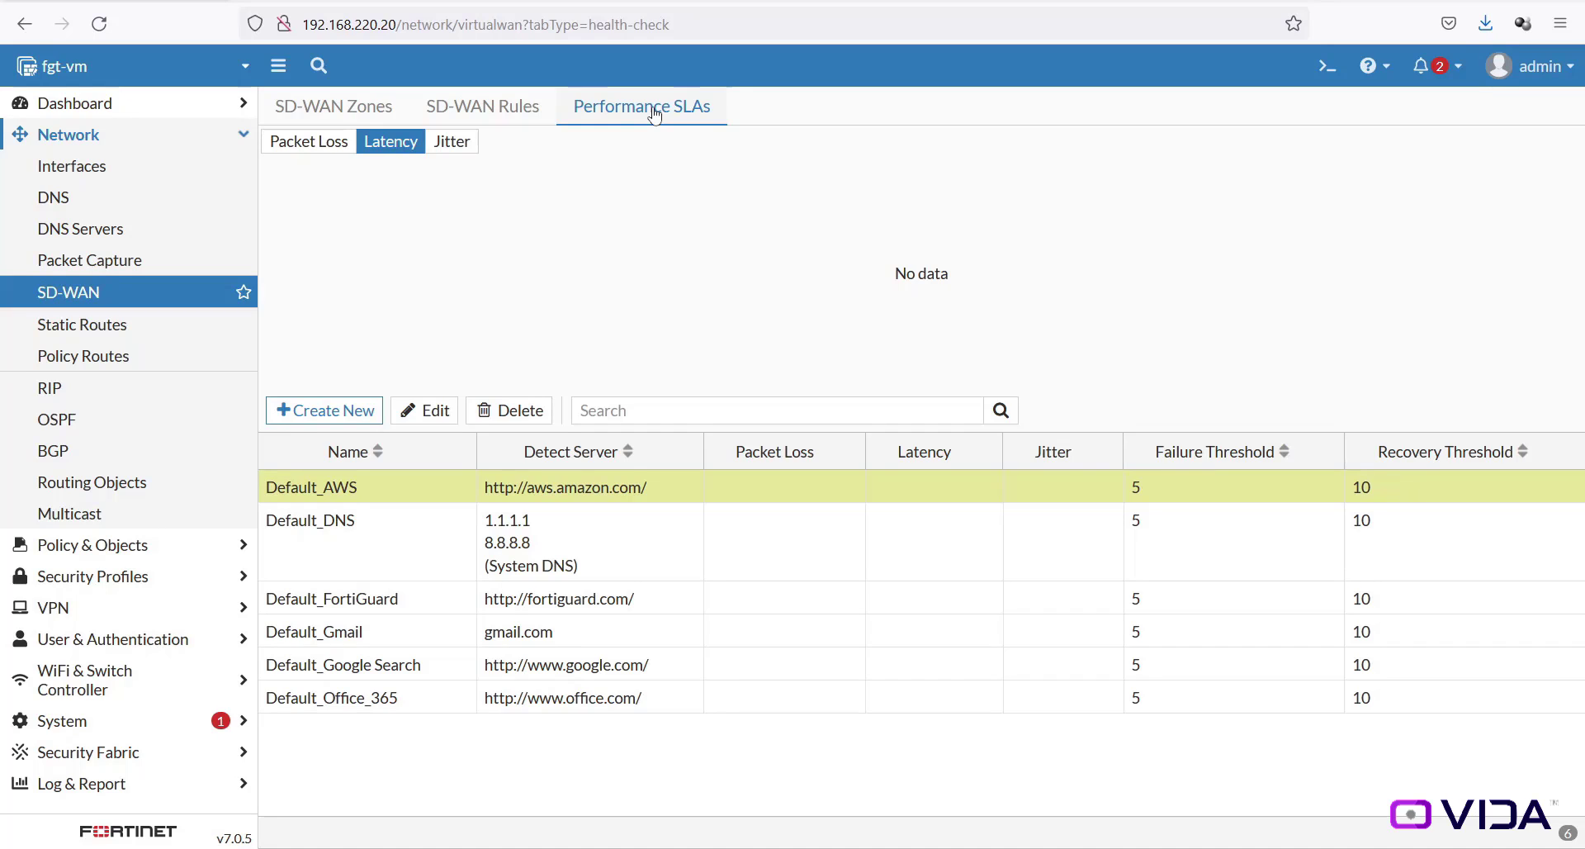
# Create a new performance SLA with probe mode set to Passive.
pyautogui.click(370, 417)
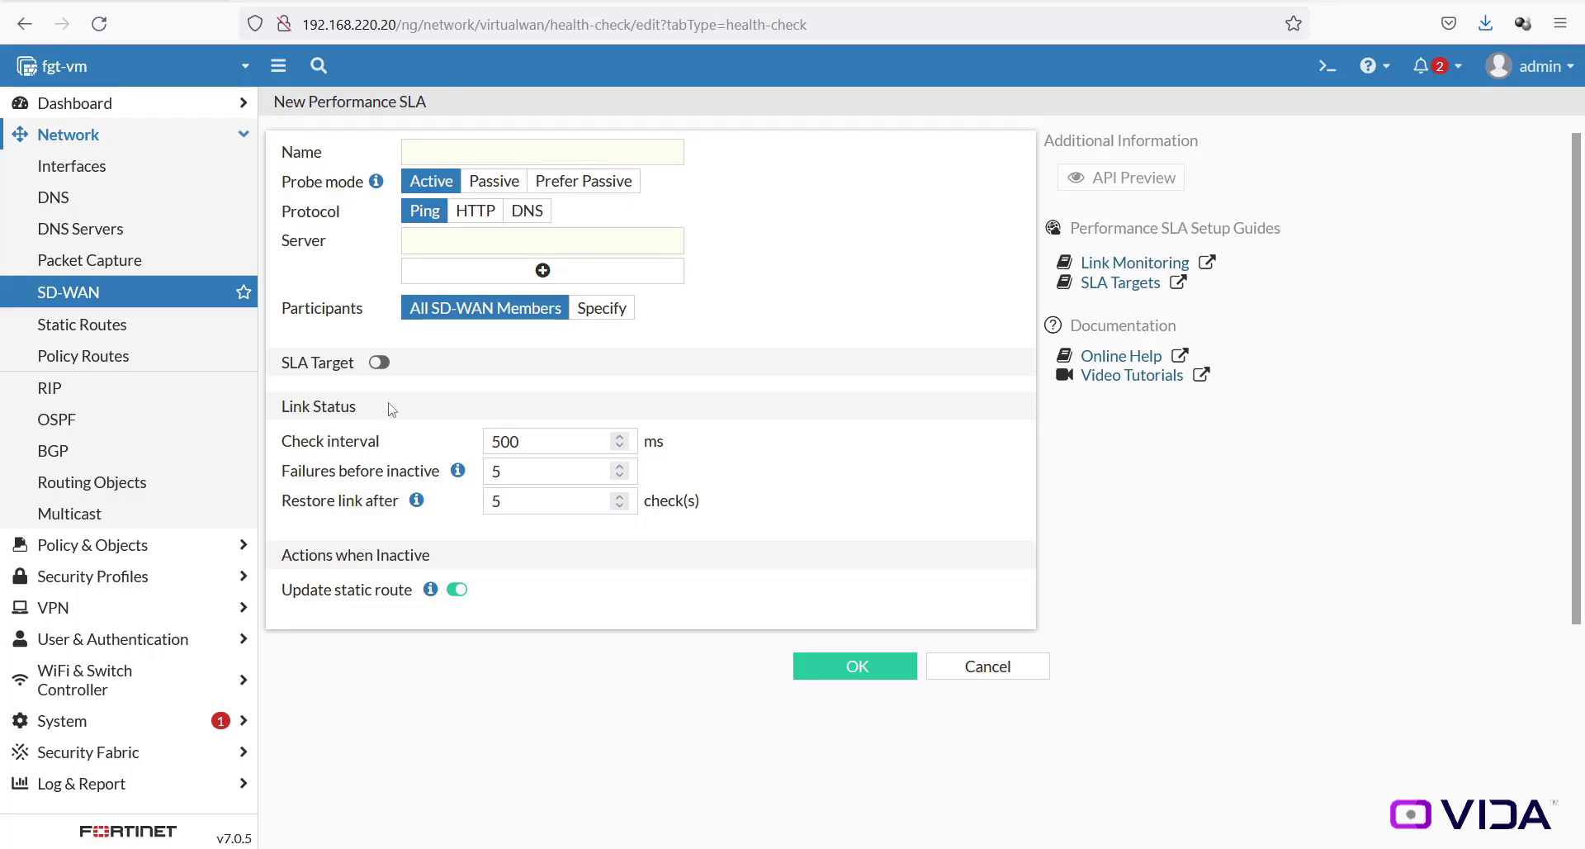
pyautogui.click(510, 187)
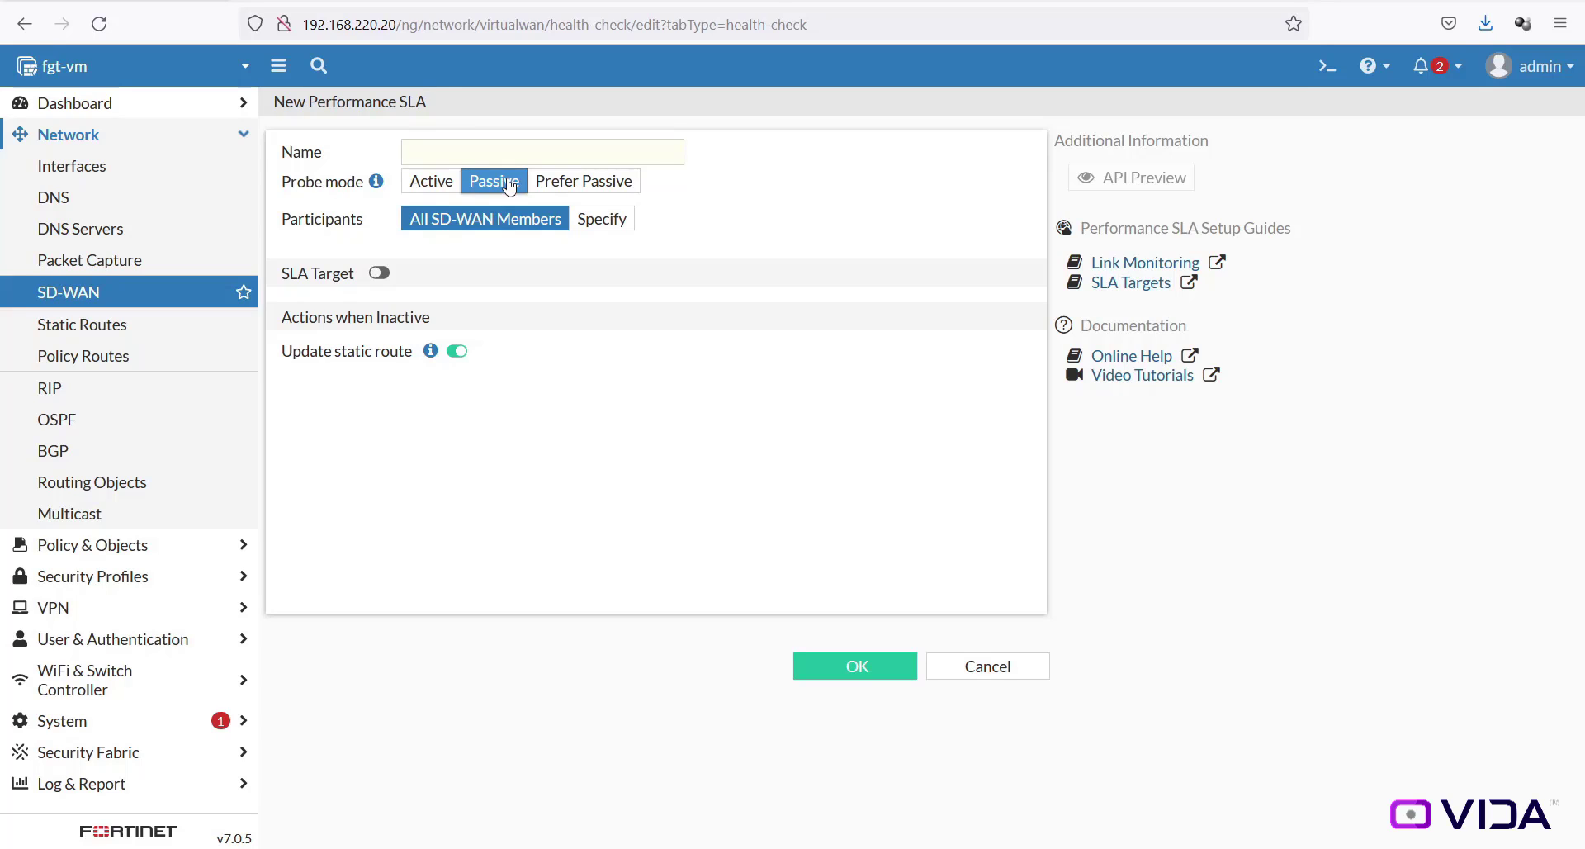
# Enable SLA Target with thresholds of 50 ms latency, 30 ms jitter and 1% packet loss.
pyautogui.click(383, 276)
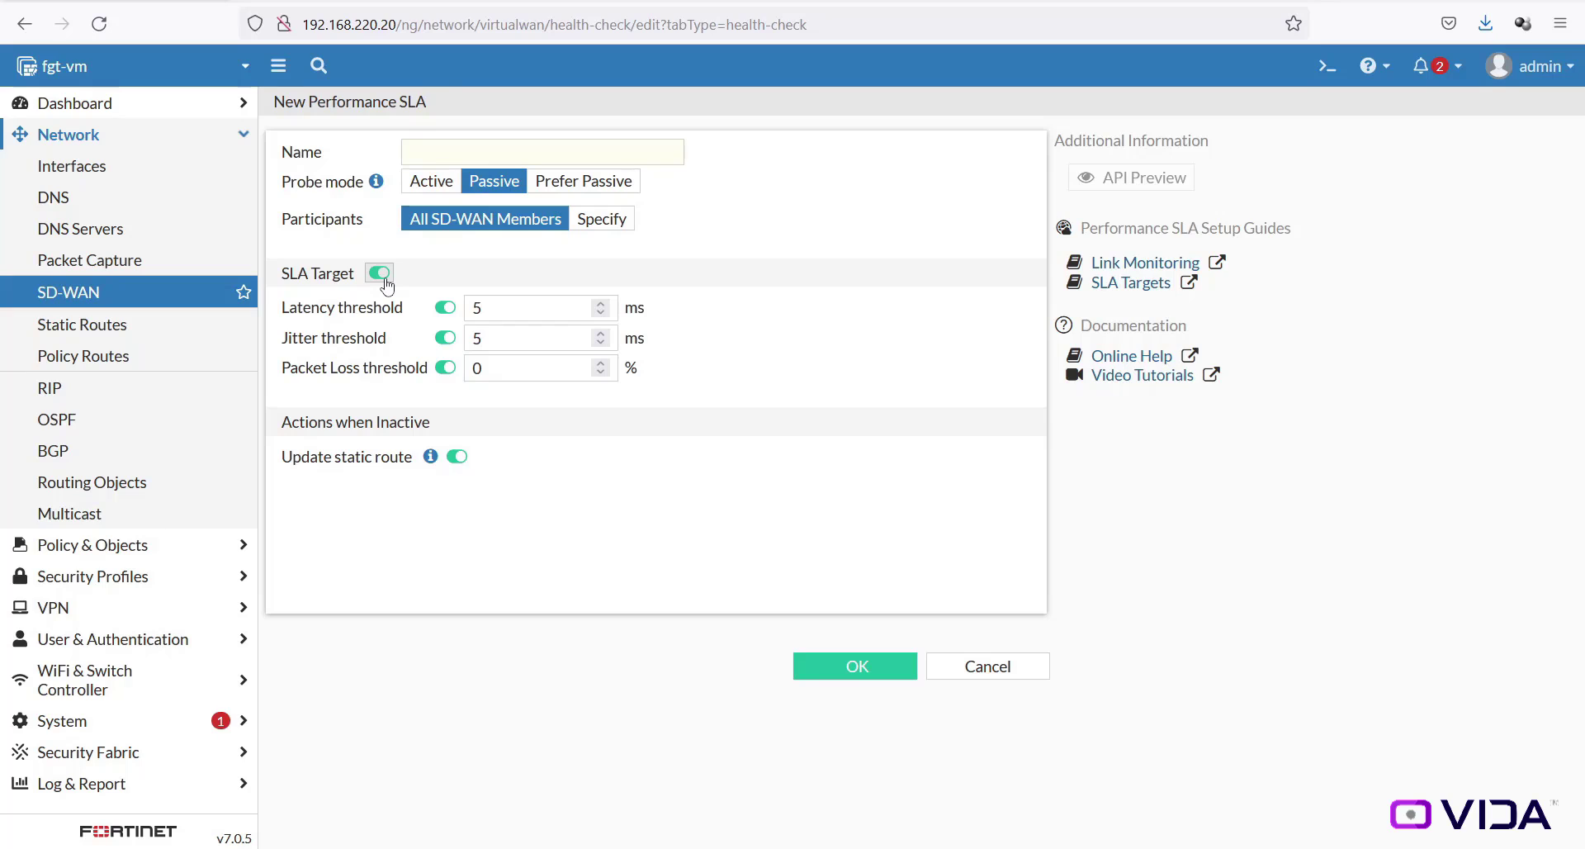
pyautogui.click(483, 309)
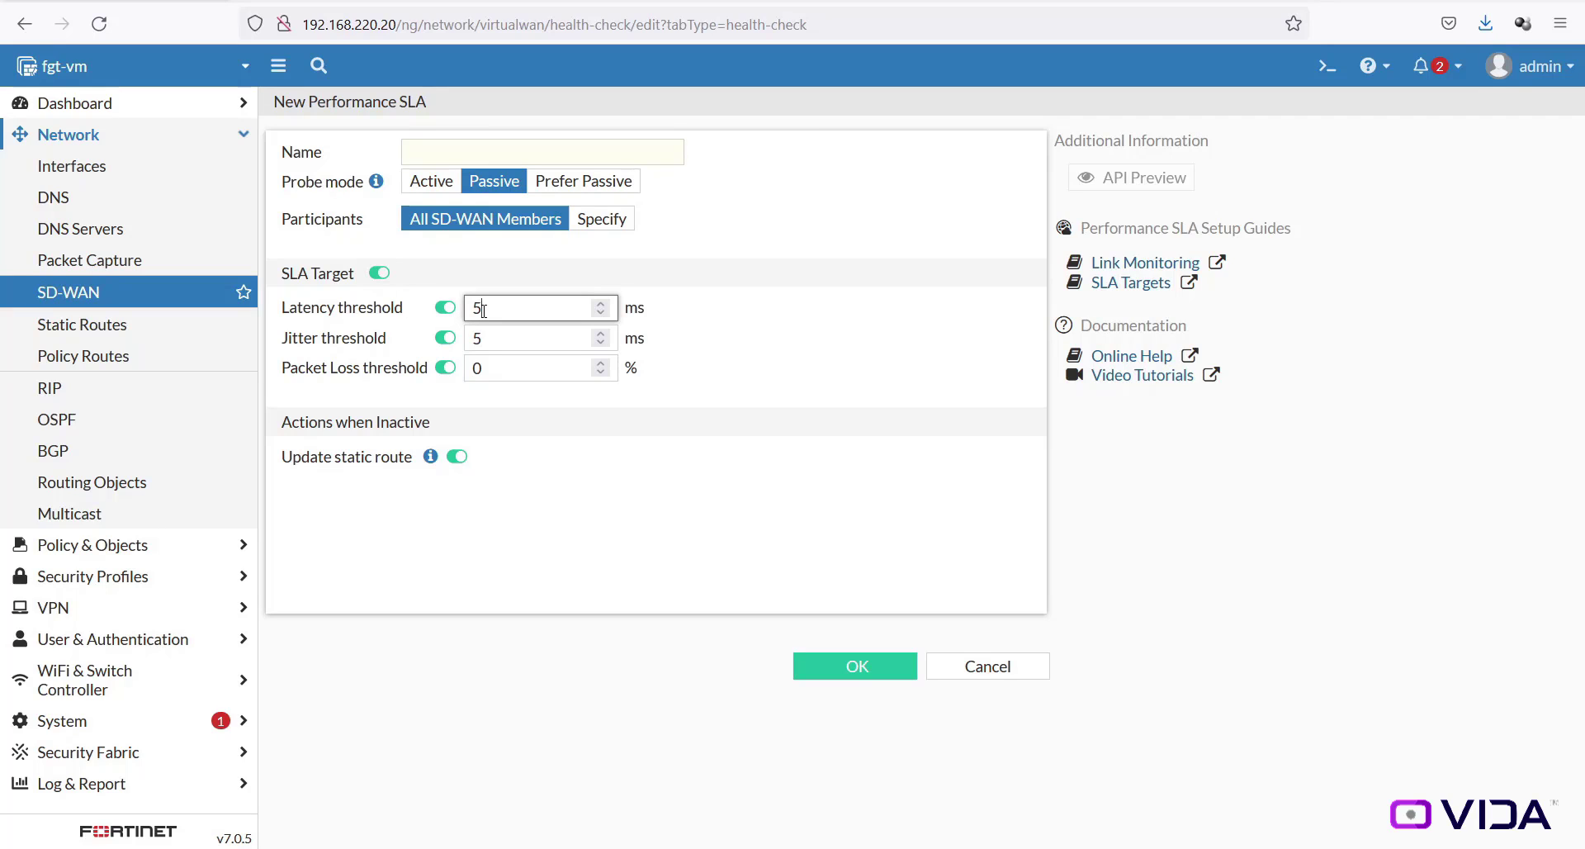
pyautogui.write('0')
pyautogui.moveTo(486, 337); pyautogui.dragTo(464, 337)
pyautogui.write('30')
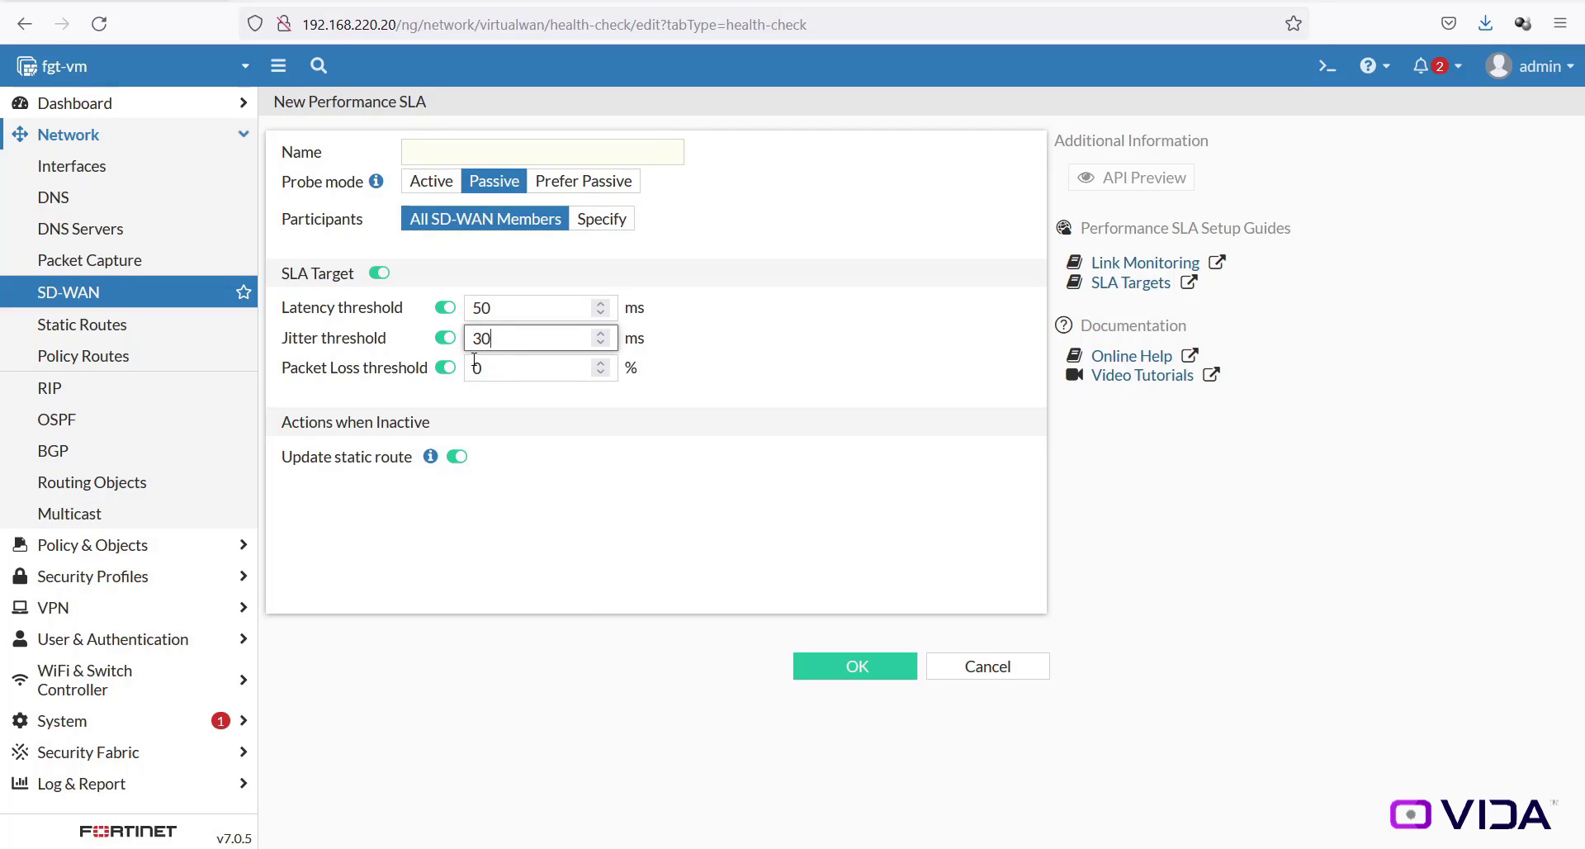
pyautogui.moveTo(487, 368); pyautogui.dragTo(473, 368)
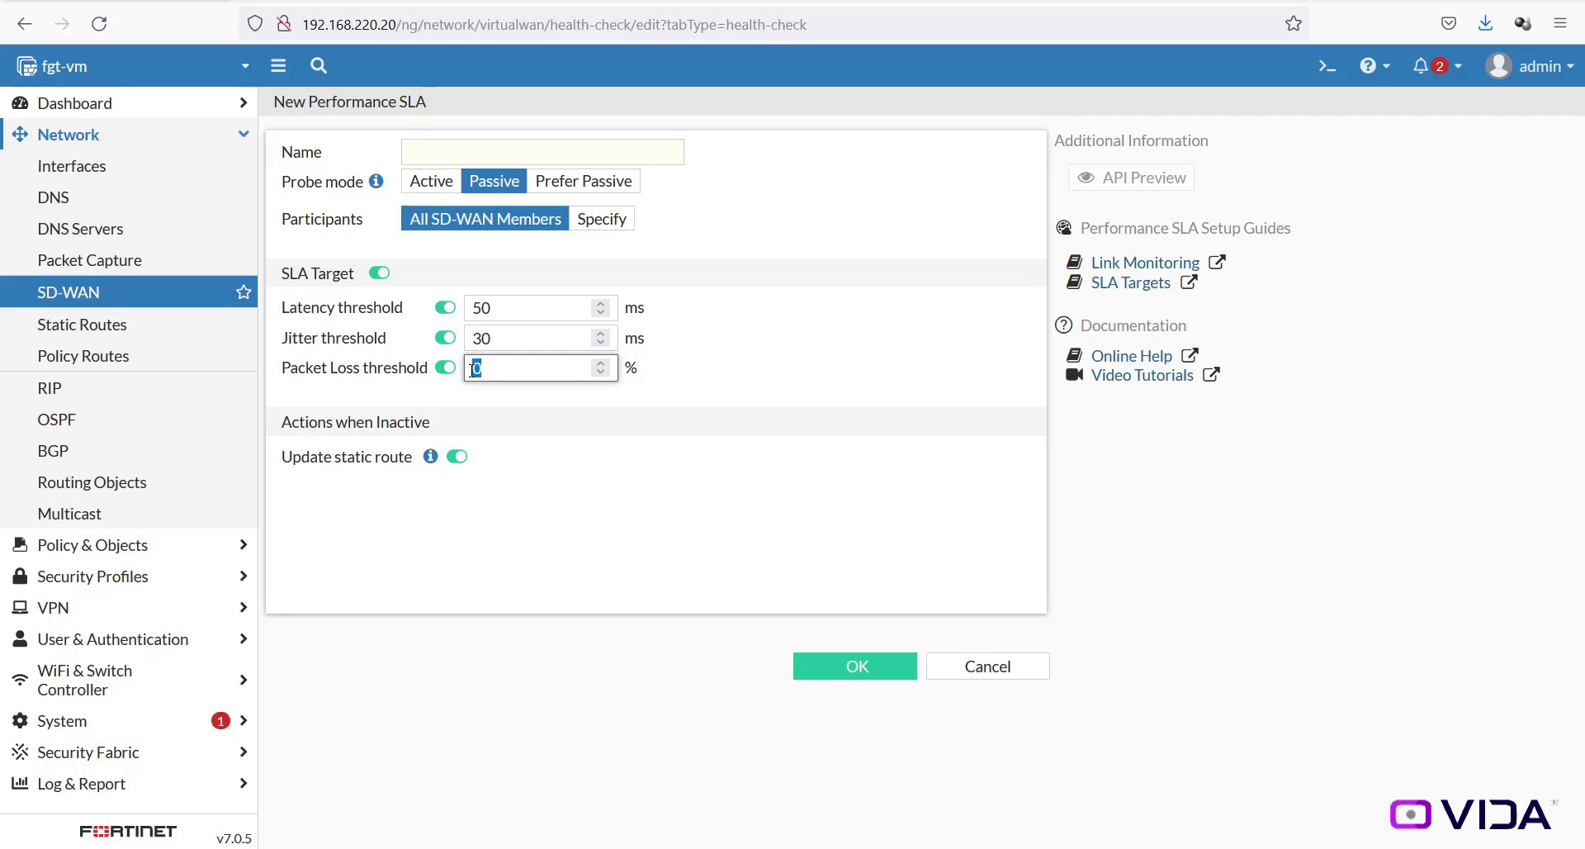
pyautogui.write('1')
# Name the SLA 'PomiarPasywny' and save it.
pyautogui.click(463, 152)
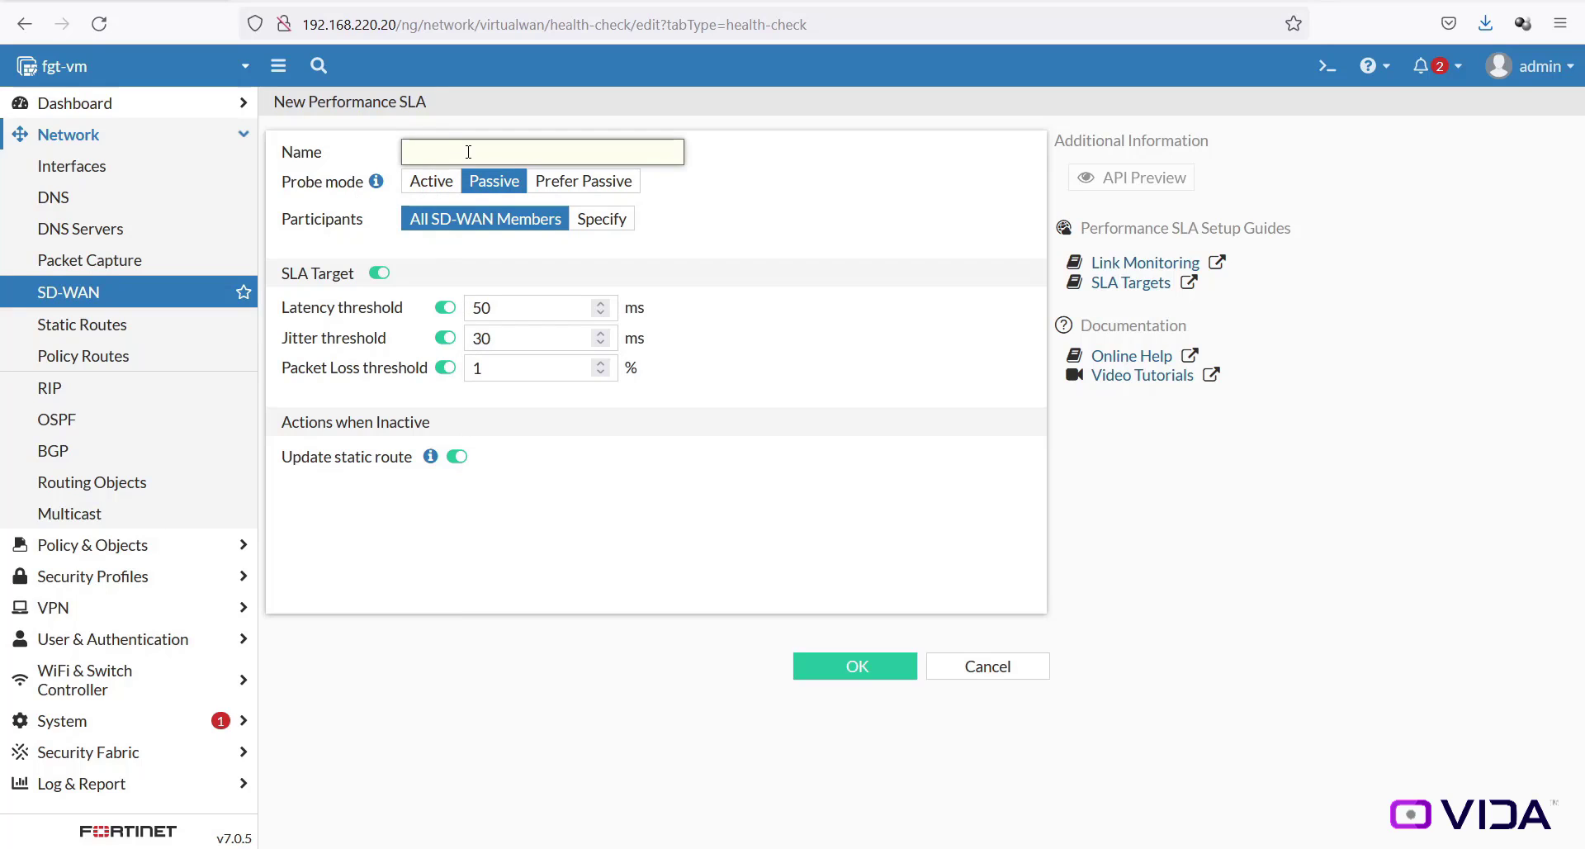
pyautogui.write('PomiarPasywny')
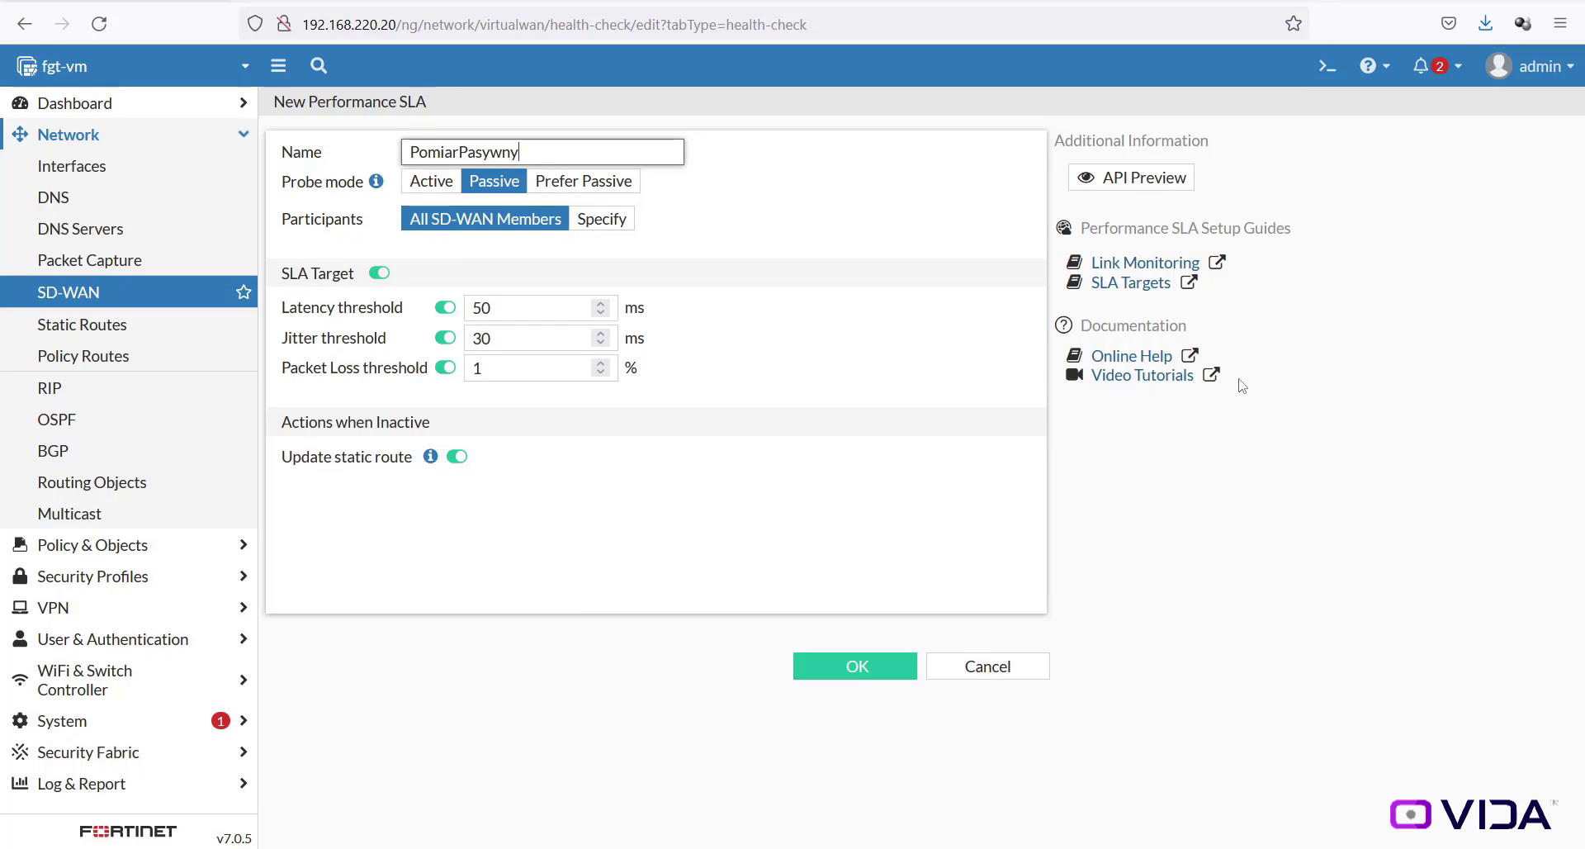
pyautogui.click(856, 665)
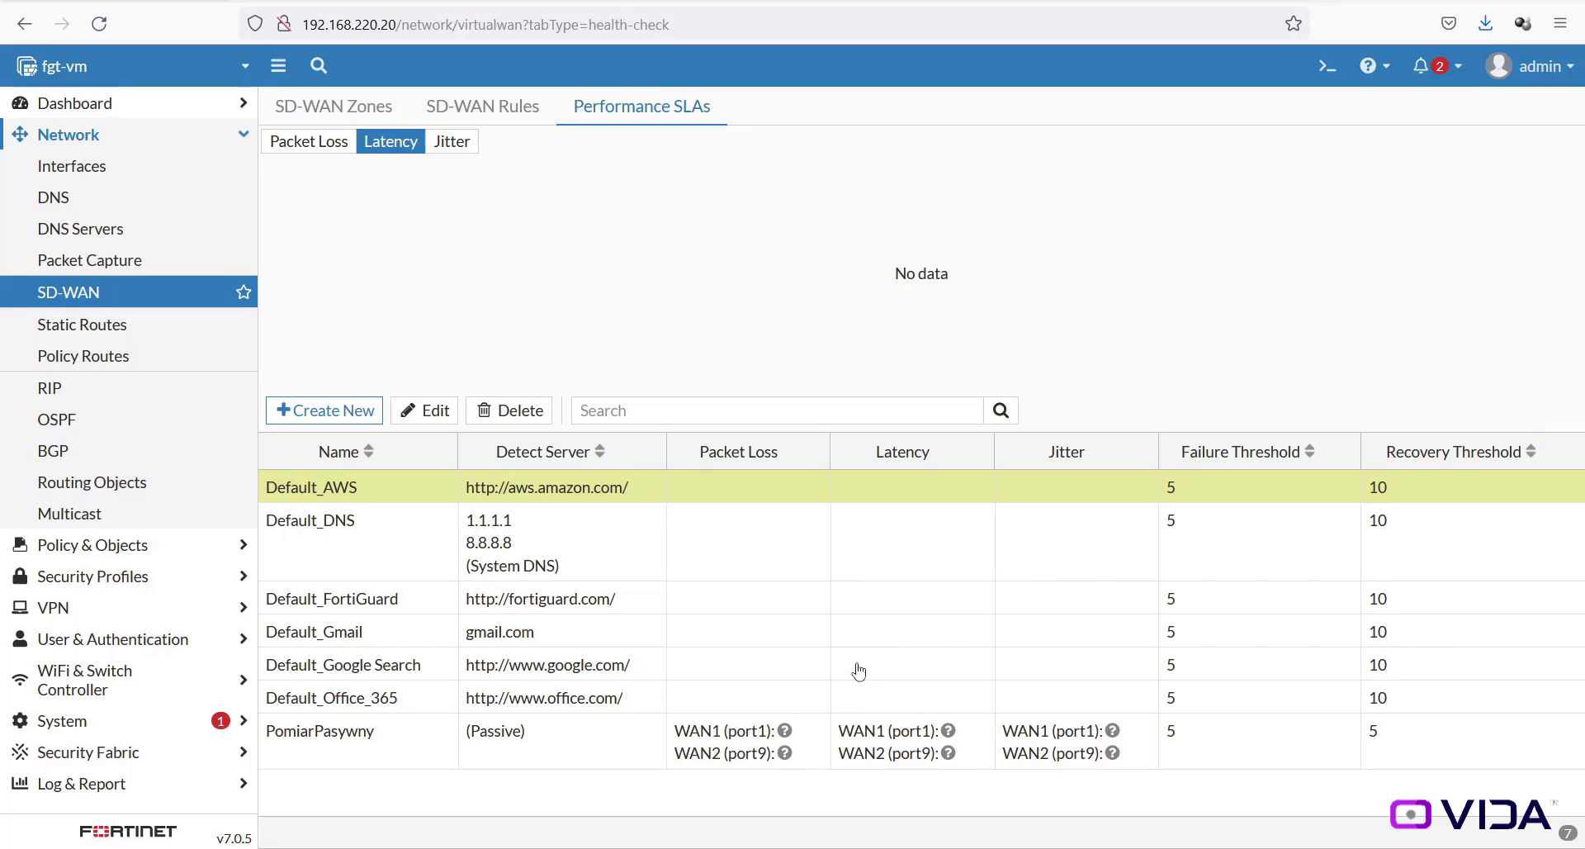
# Create a new SD-WAN rule named 'NajlepszyWAN' with destination address 'all'.
pyautogui.click(522, 107)
pyautogui.click(354, 153)
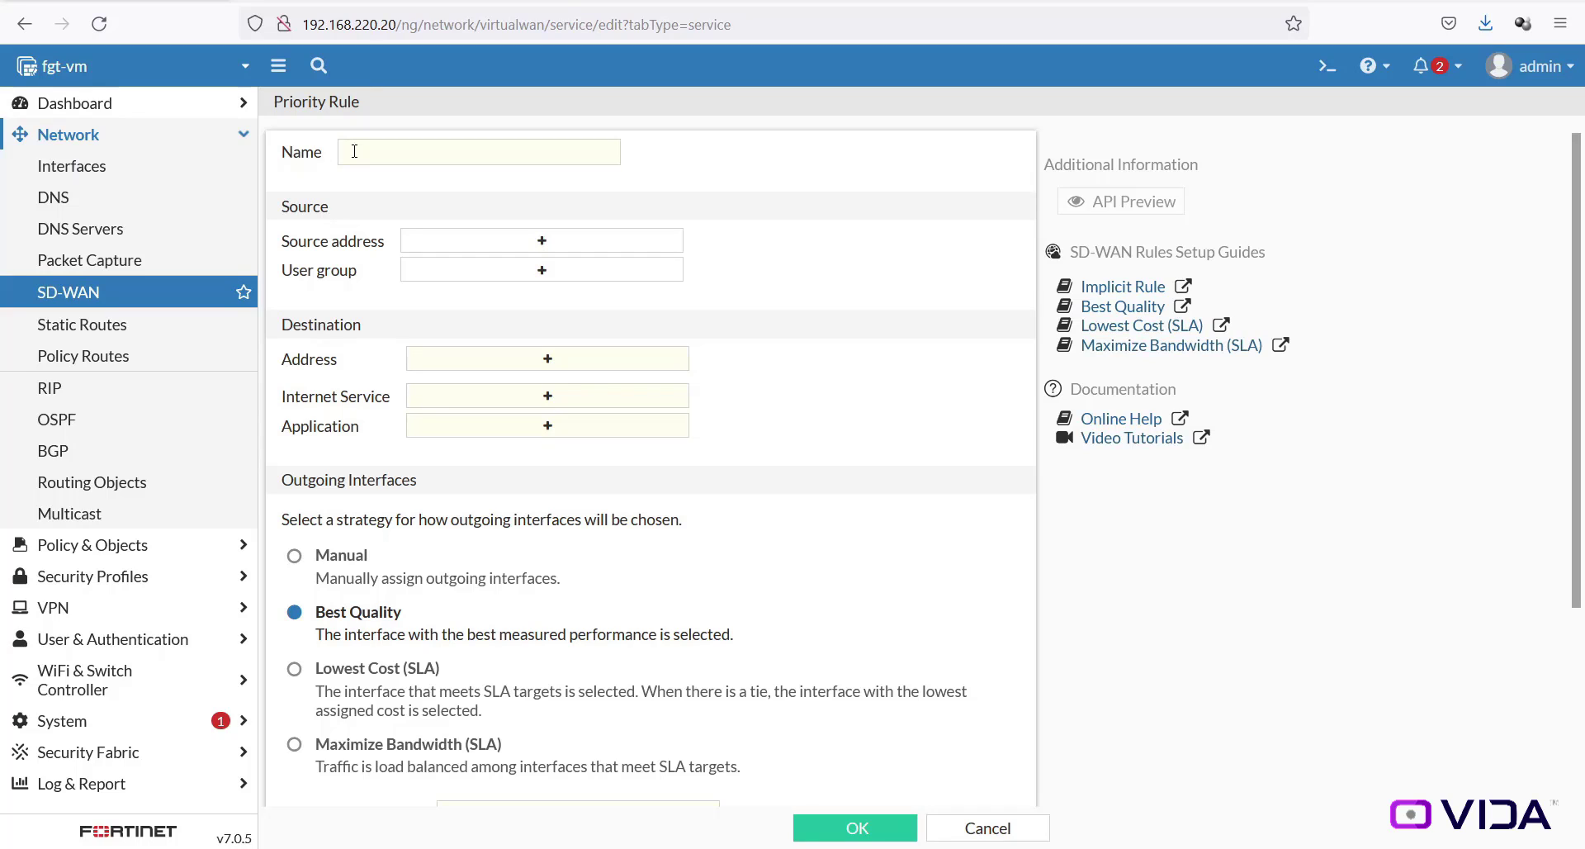
pyautogui.click(399, 156)
pyautogui.write('NajlepszyWAN')
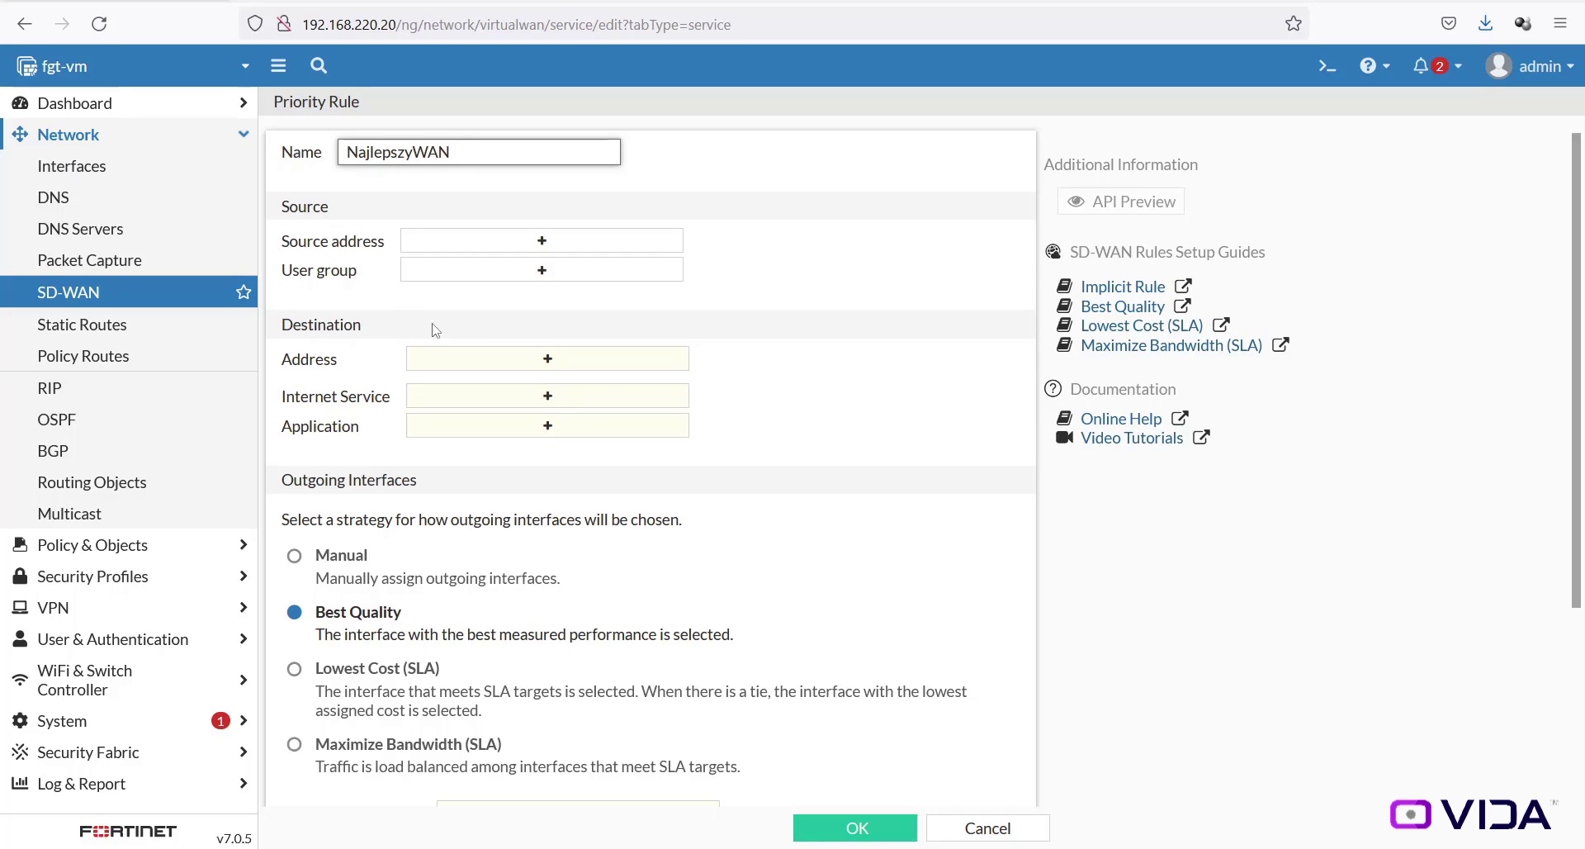
pyautogui.click(547, 358)
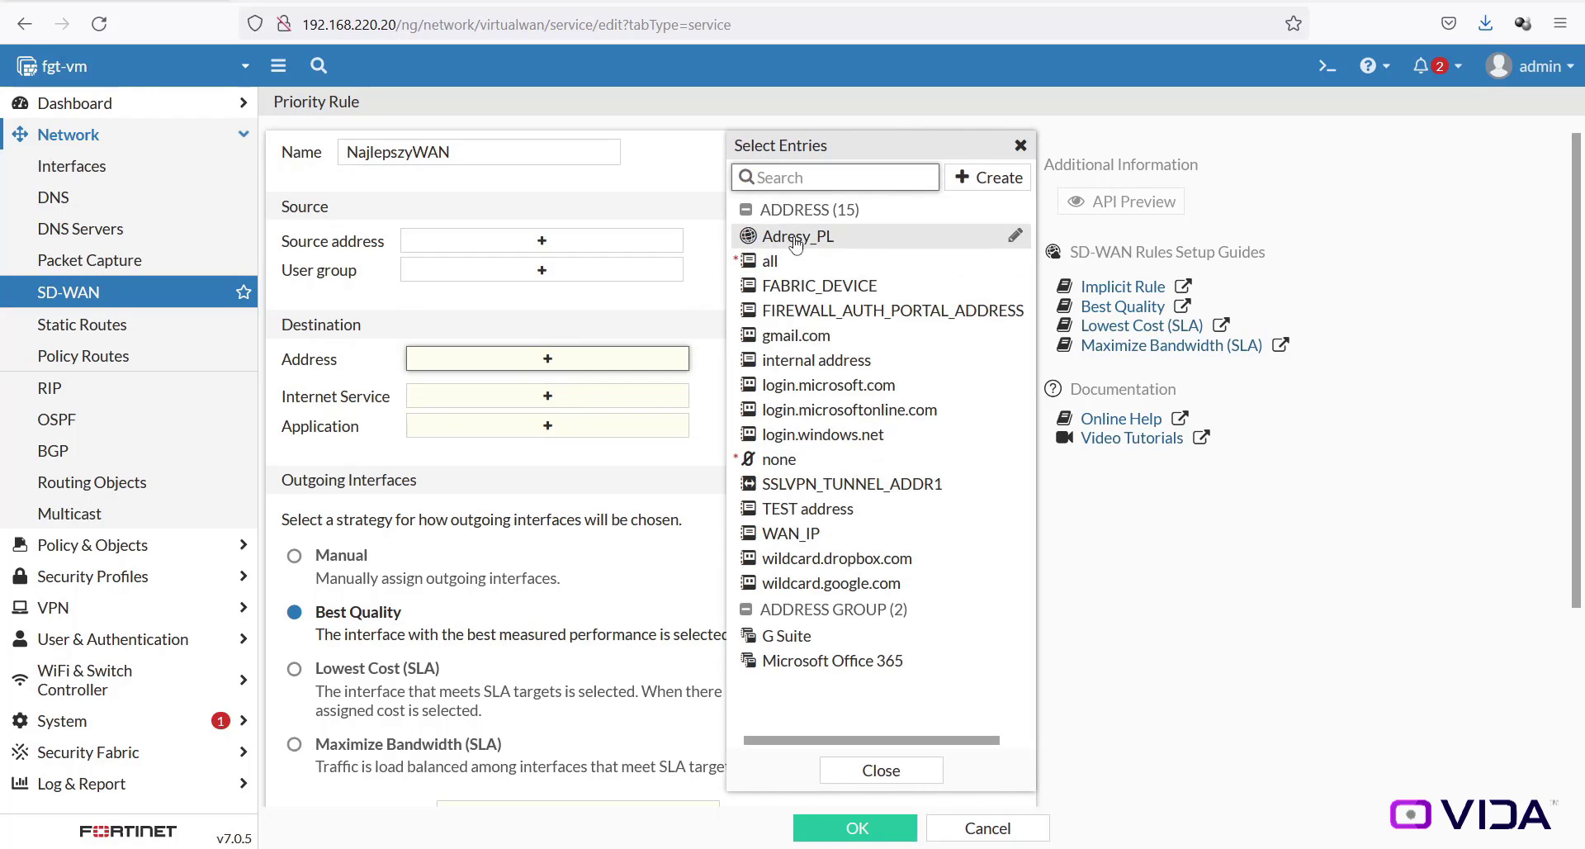
pyautogui.click(772, 261)
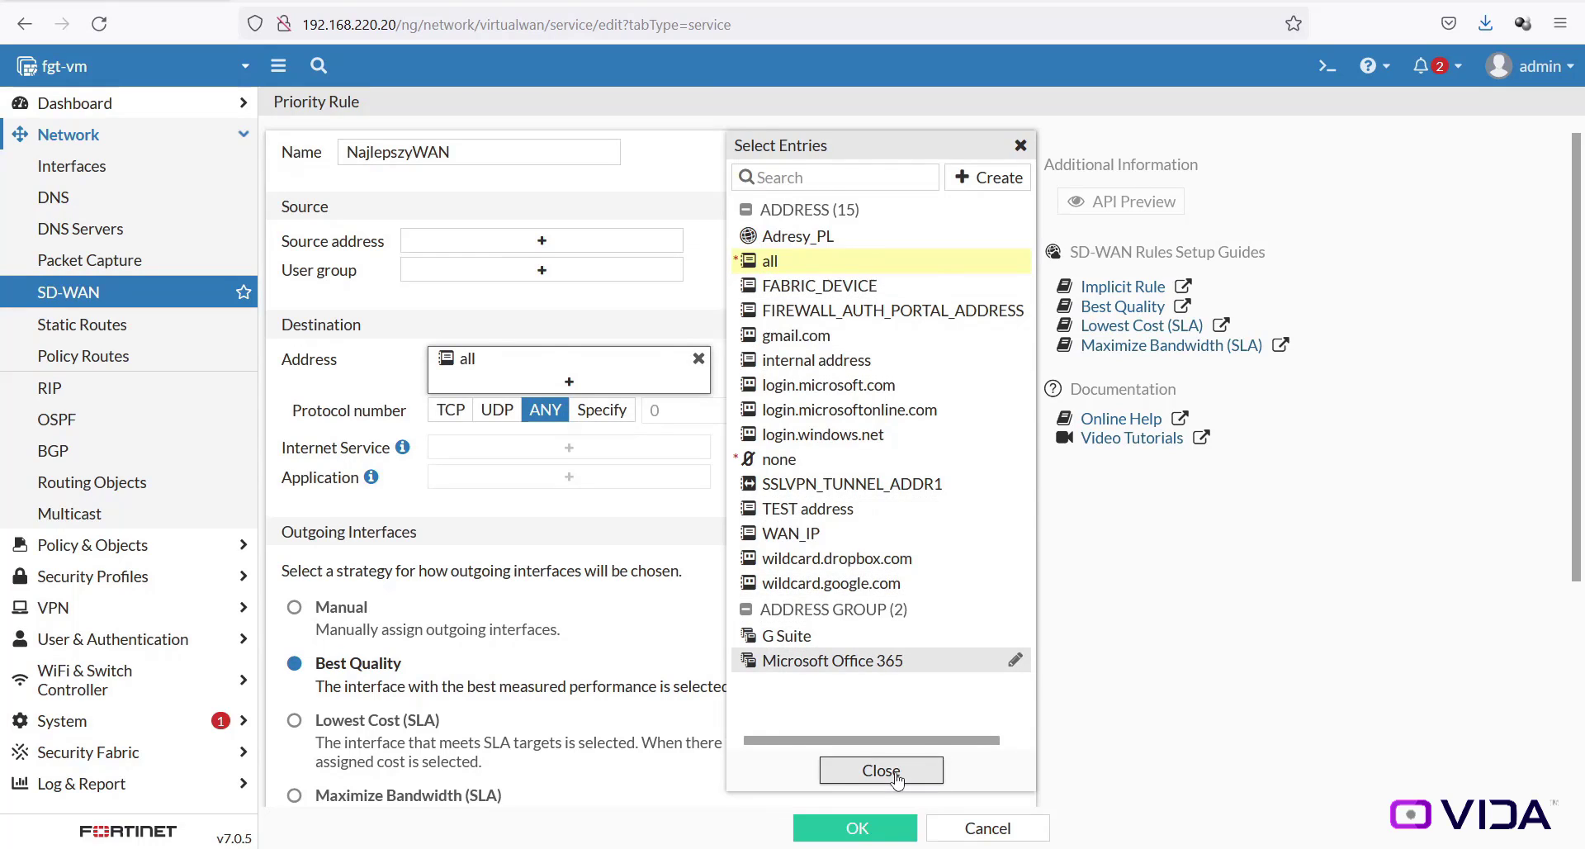
pyautogui.click(899, 769)
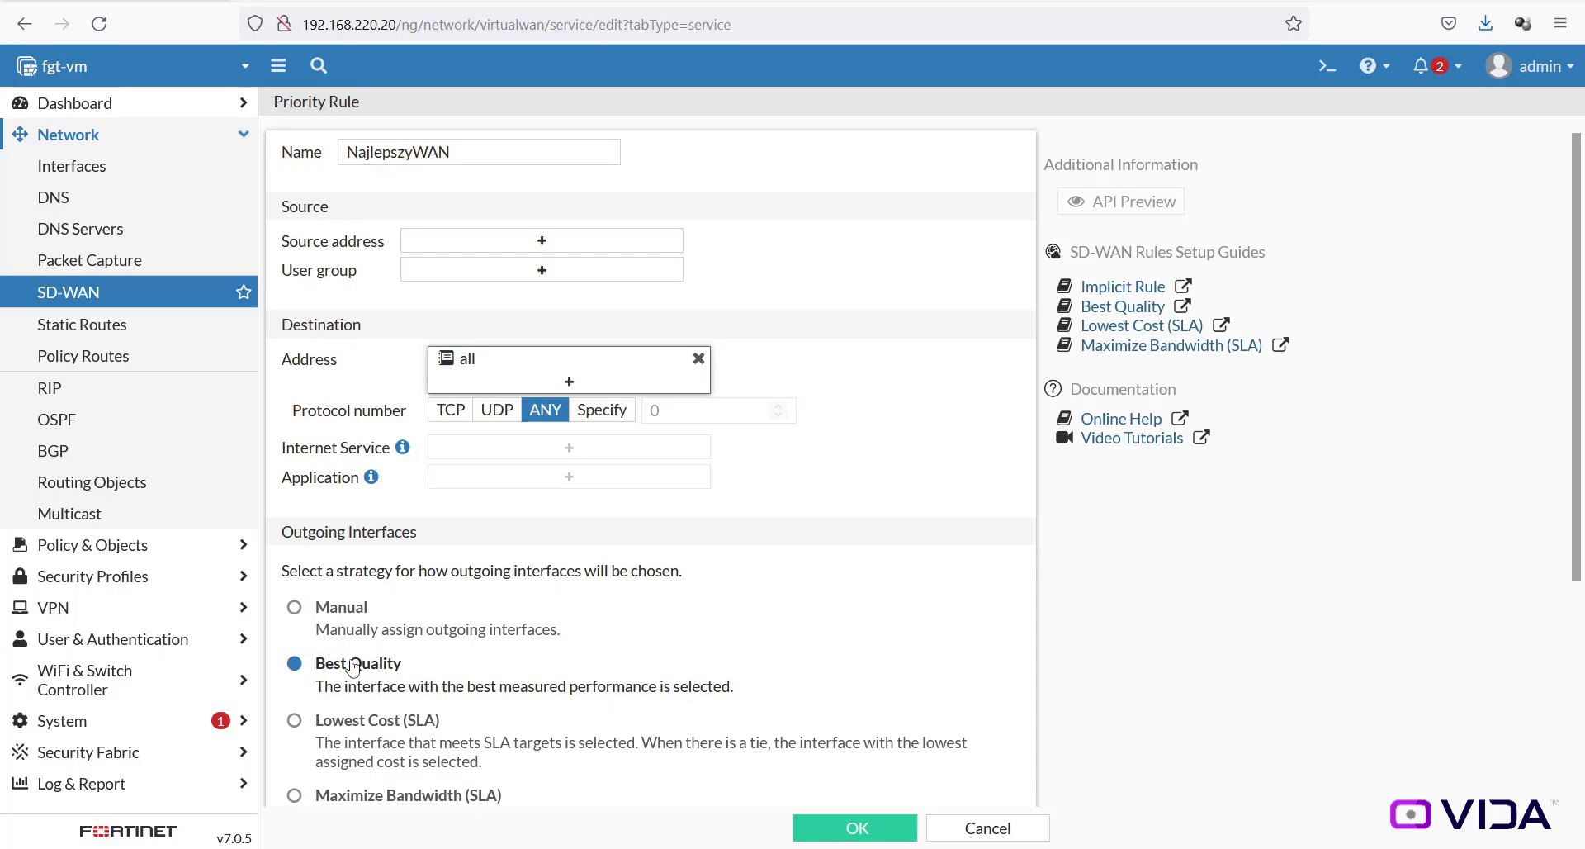
# Add WAN1 (port1) and WAN2 (port9) as the rule's preferred interfaces.
pyautogui.scroll(-3, 353, 667)
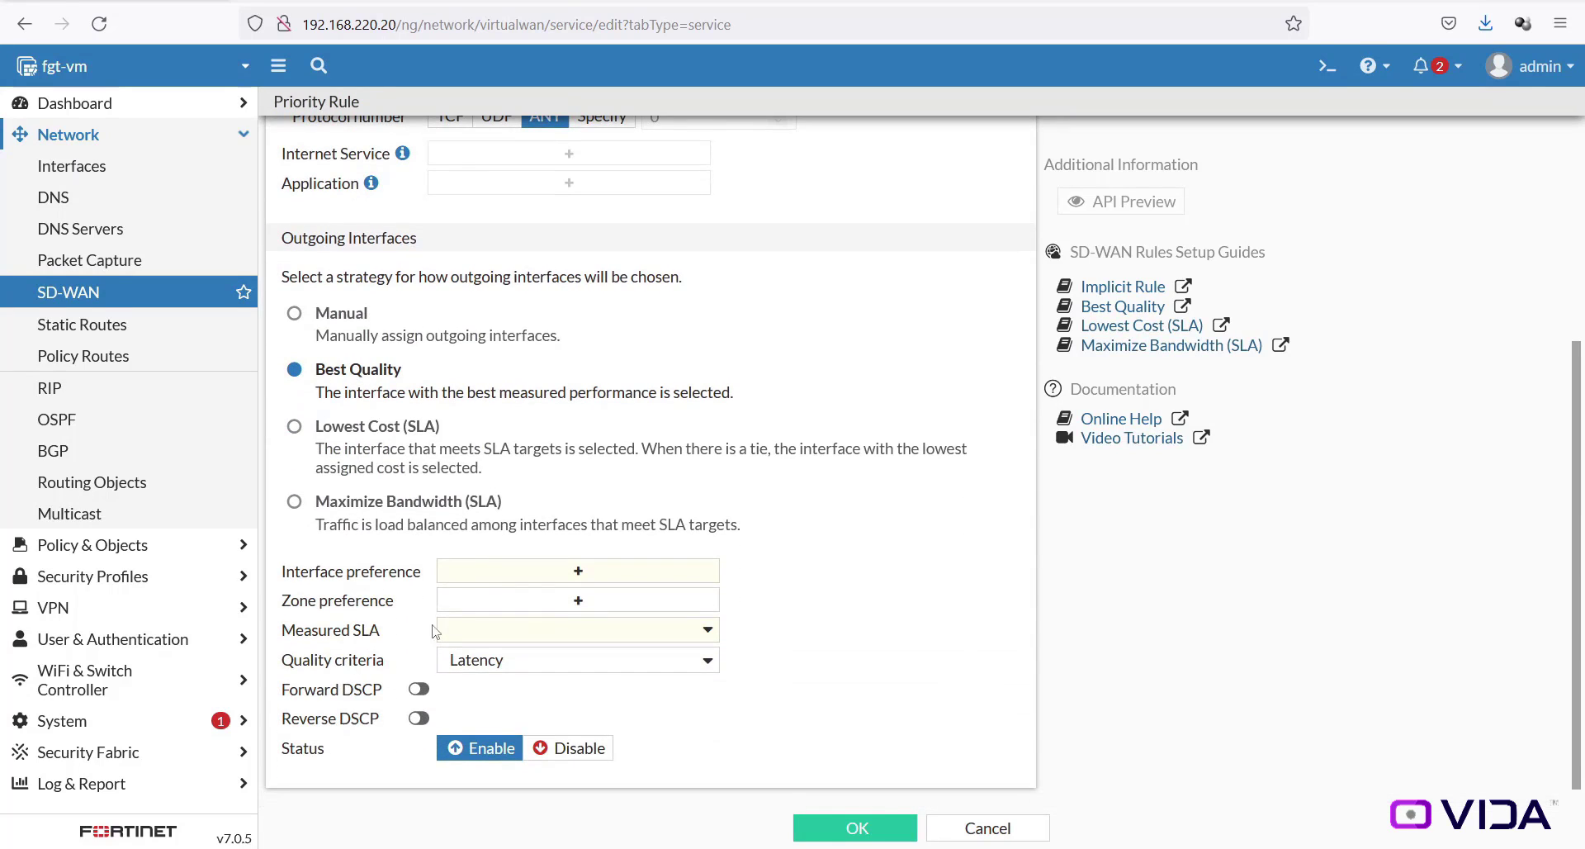
pyautogui.click(489, 580)
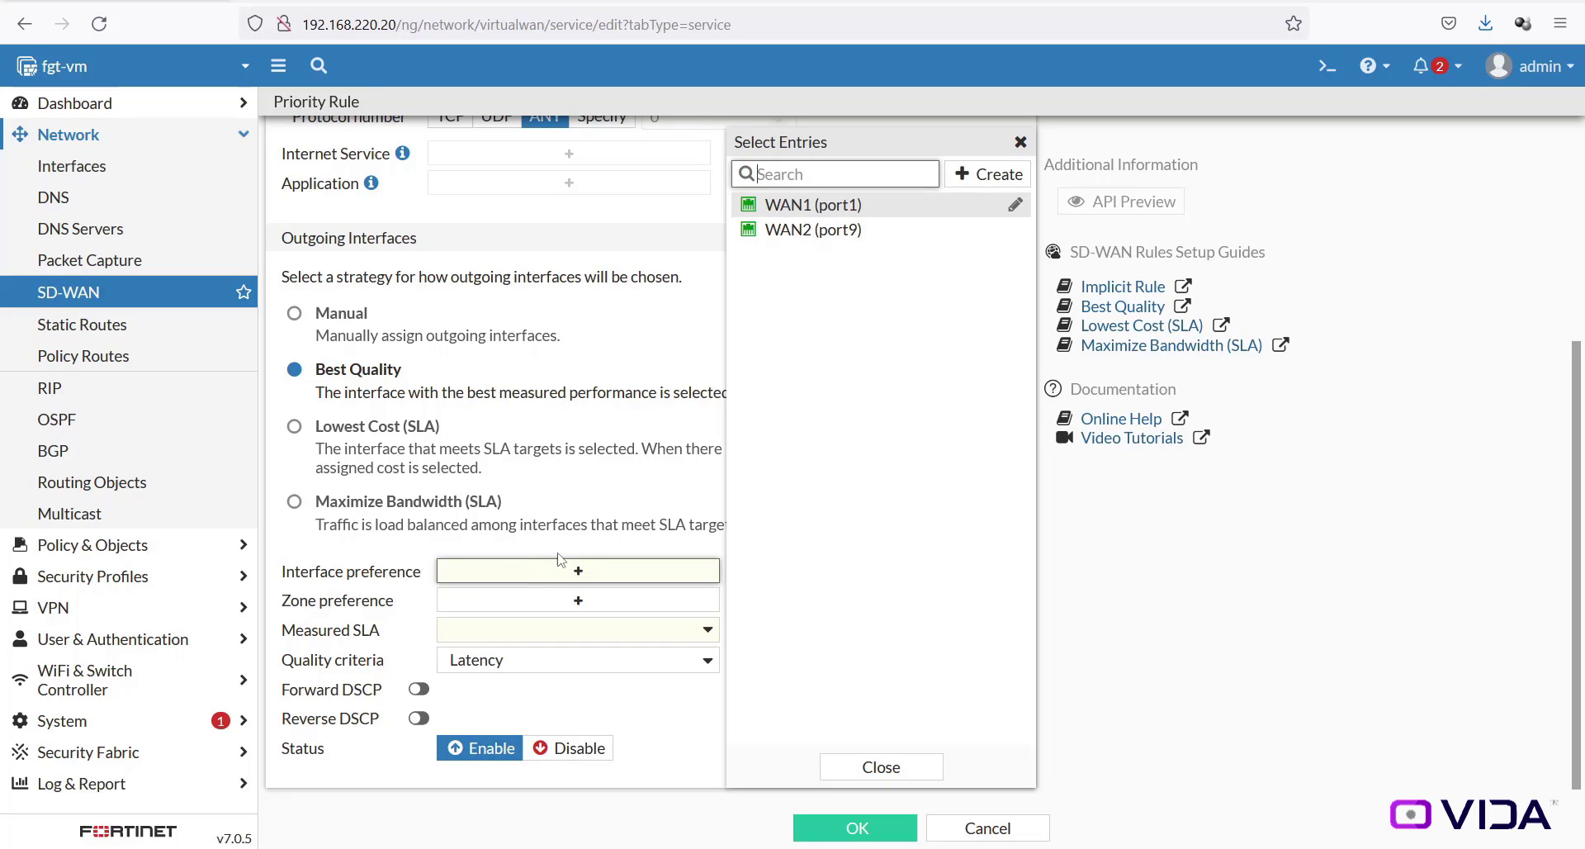
pyautogui.click(897, 213)
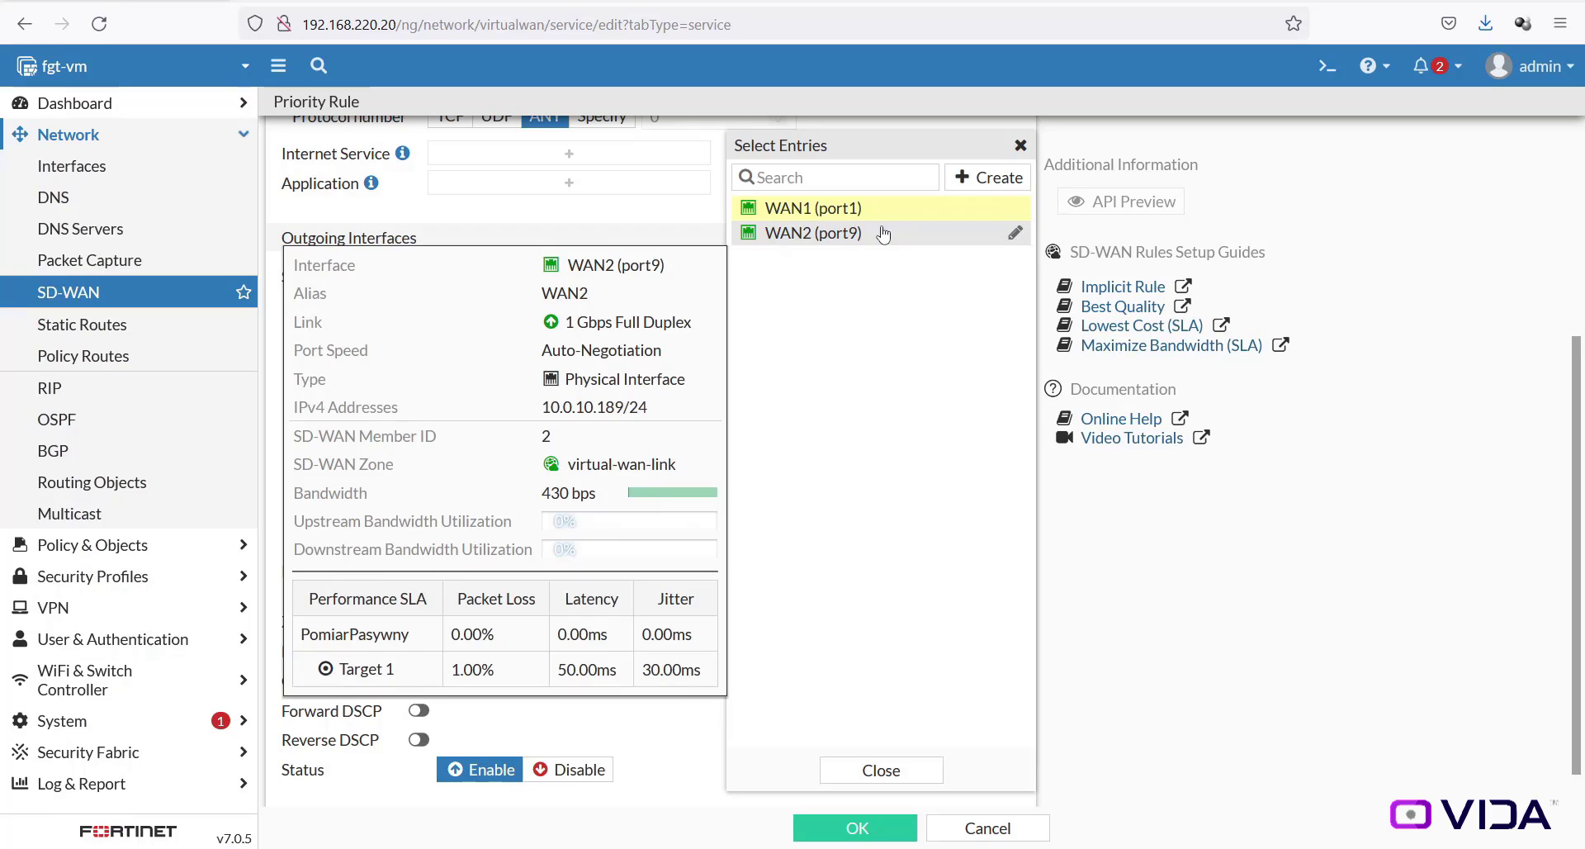
pyautogui.click(883, 234)
pyautogui.click(877, 768)
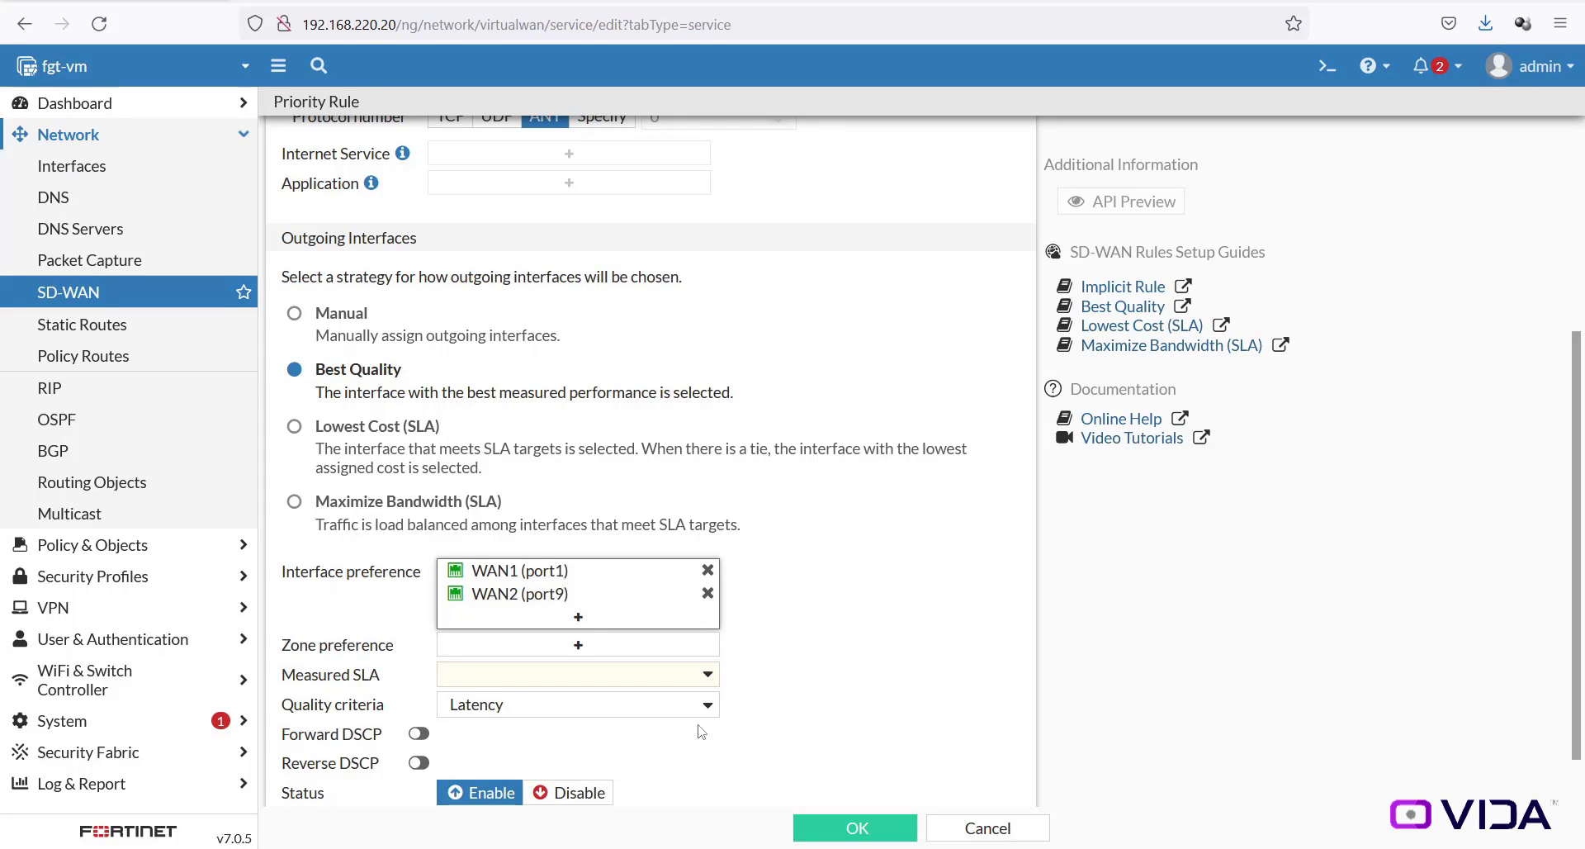
# Select PomiarPasywny as the measured SLA and save the NajlepszyWAN rule.
pyautogui.click(673, 687)
pyautogui.scroll(-2, 591, 796)
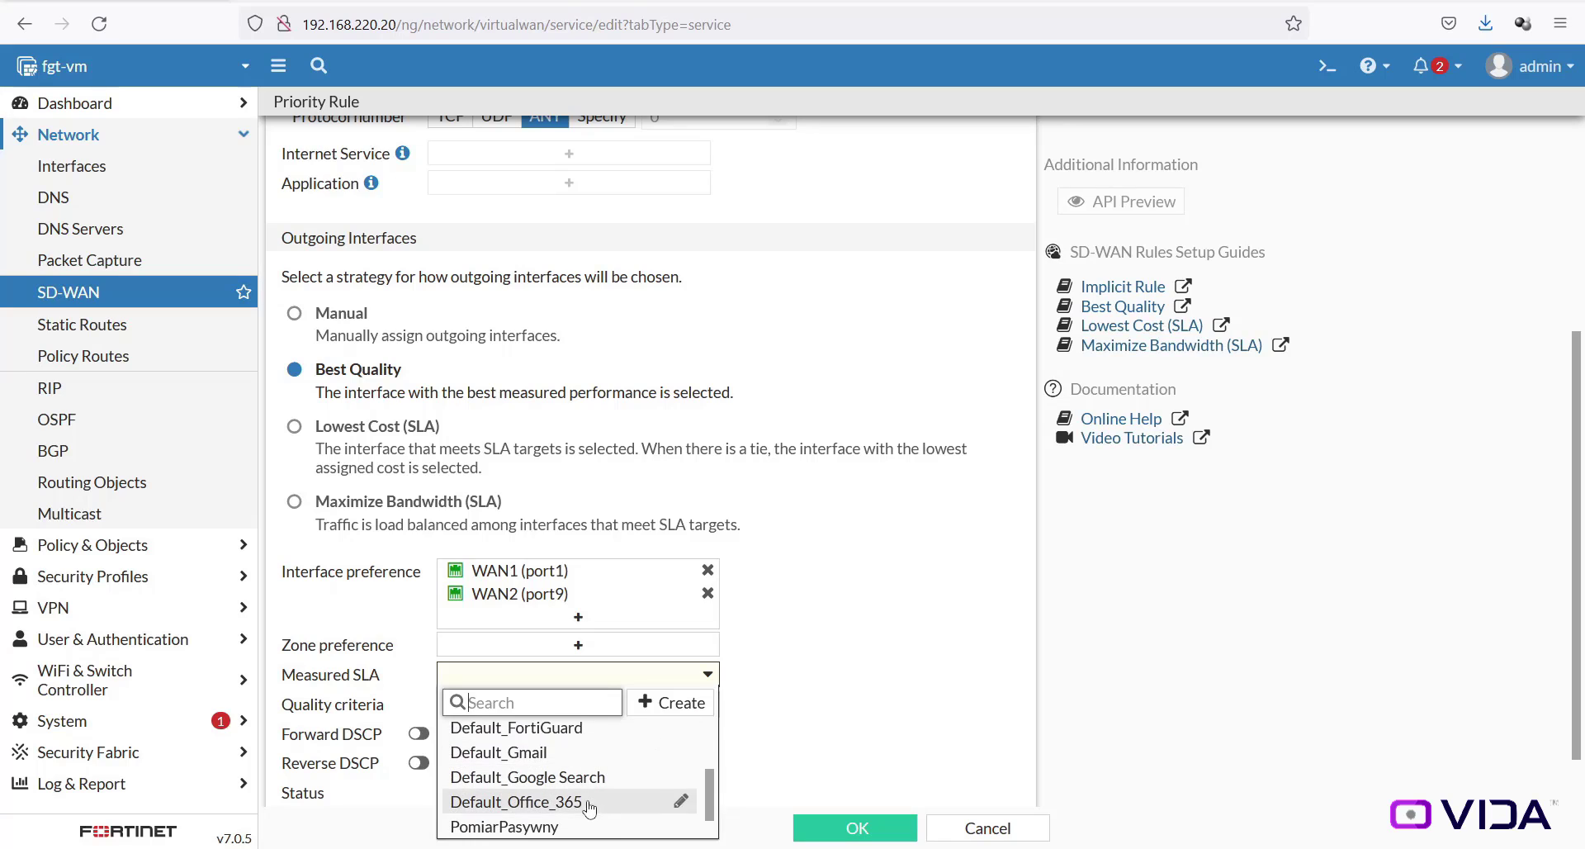
pyautogui.click(582, 825)
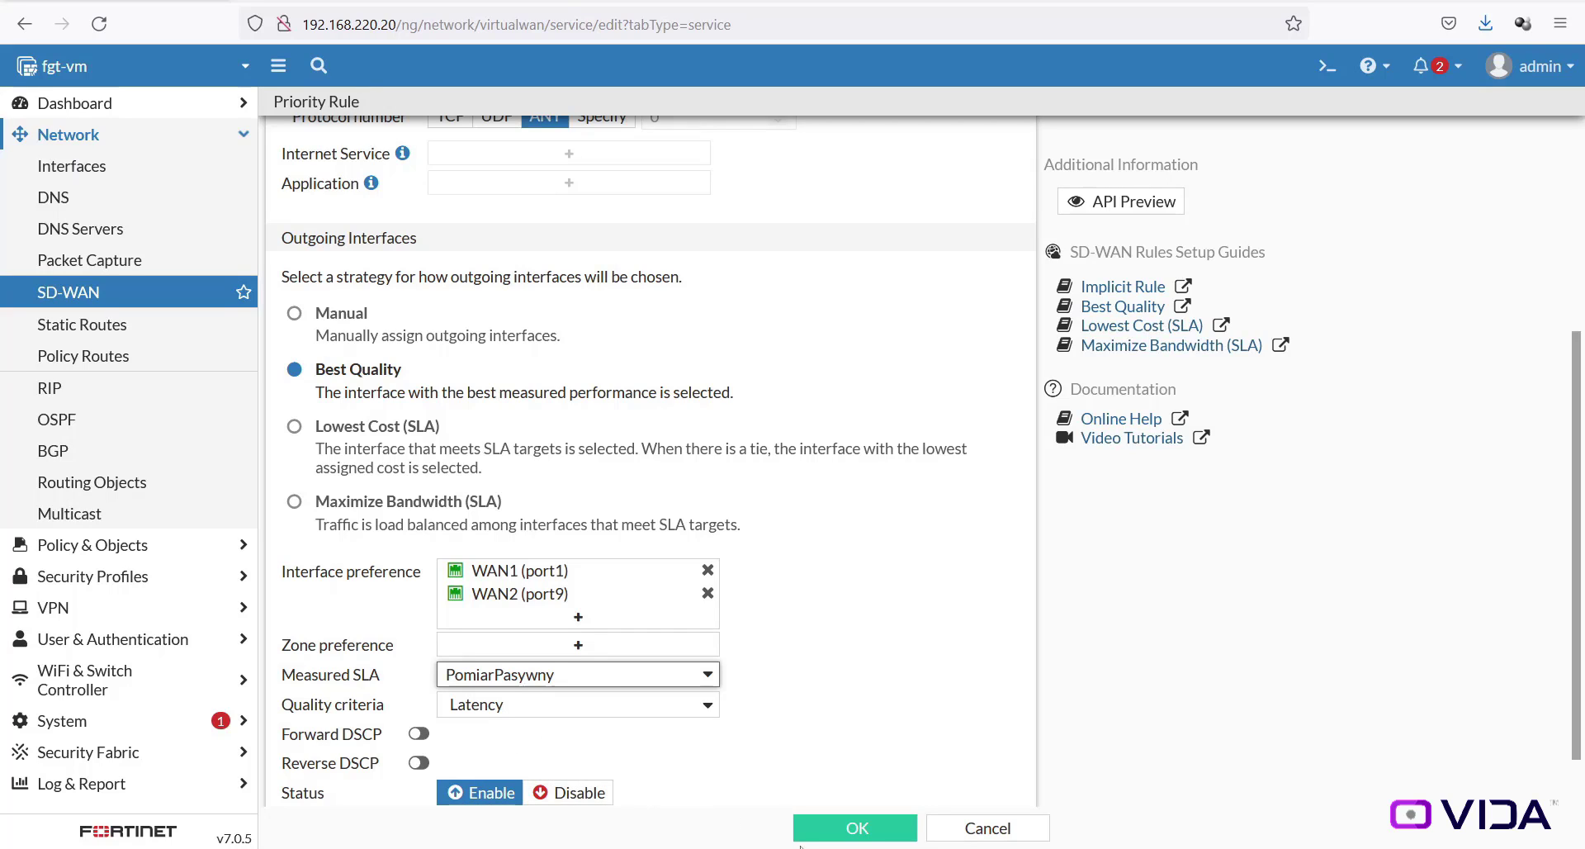
pyautogui.click(825, 828)
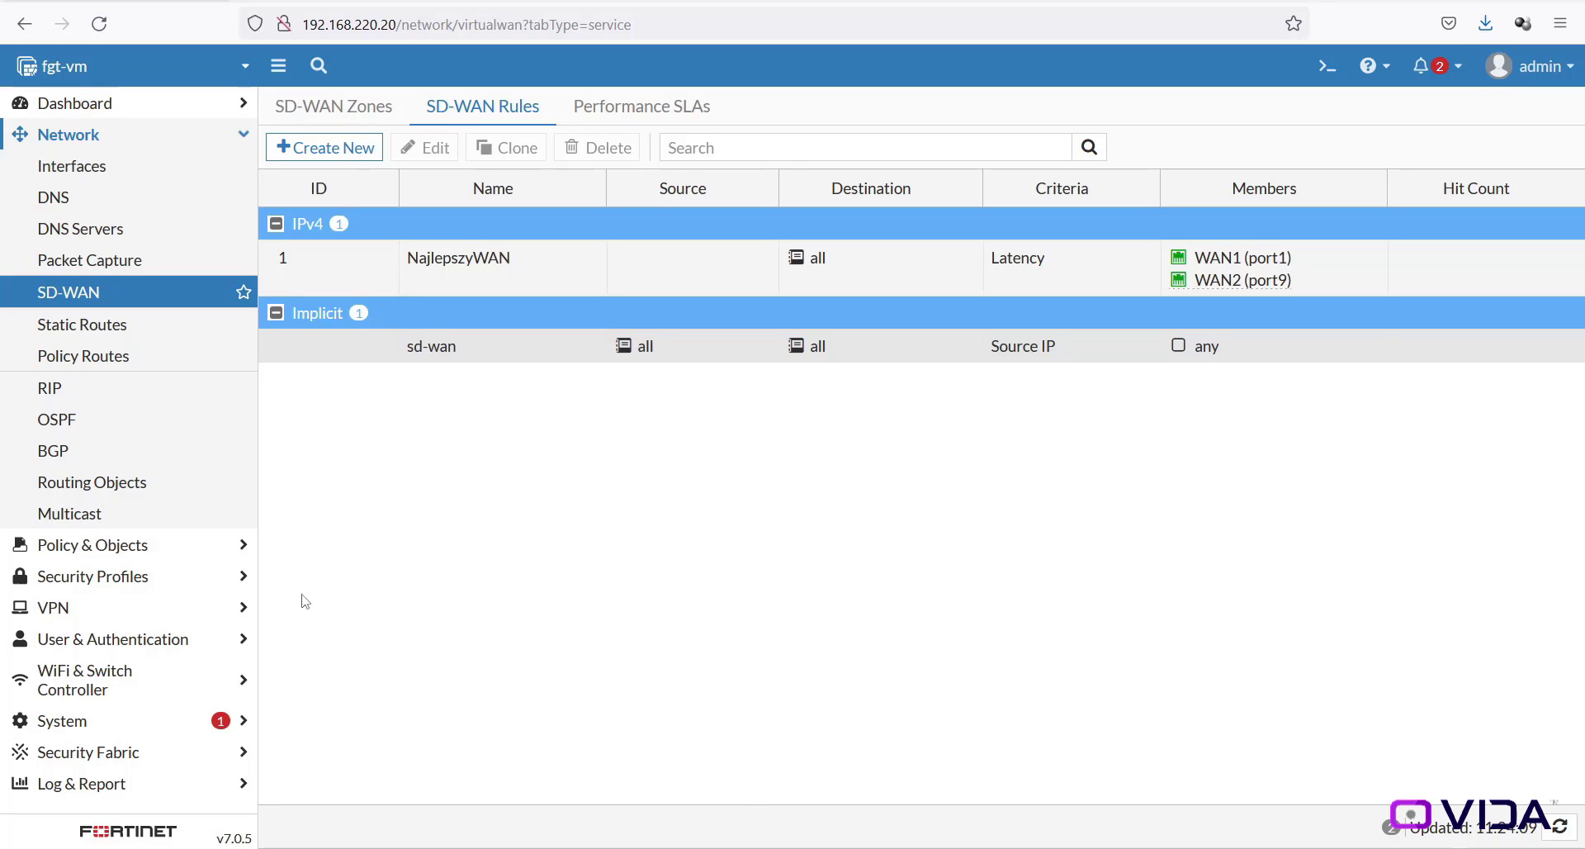
# In Policy & Objects > Firewall Policy, enable Passive Health Check on internal2WAN and save.
pyautogui.click(239, 553)
pyautogui.click(171, 206)
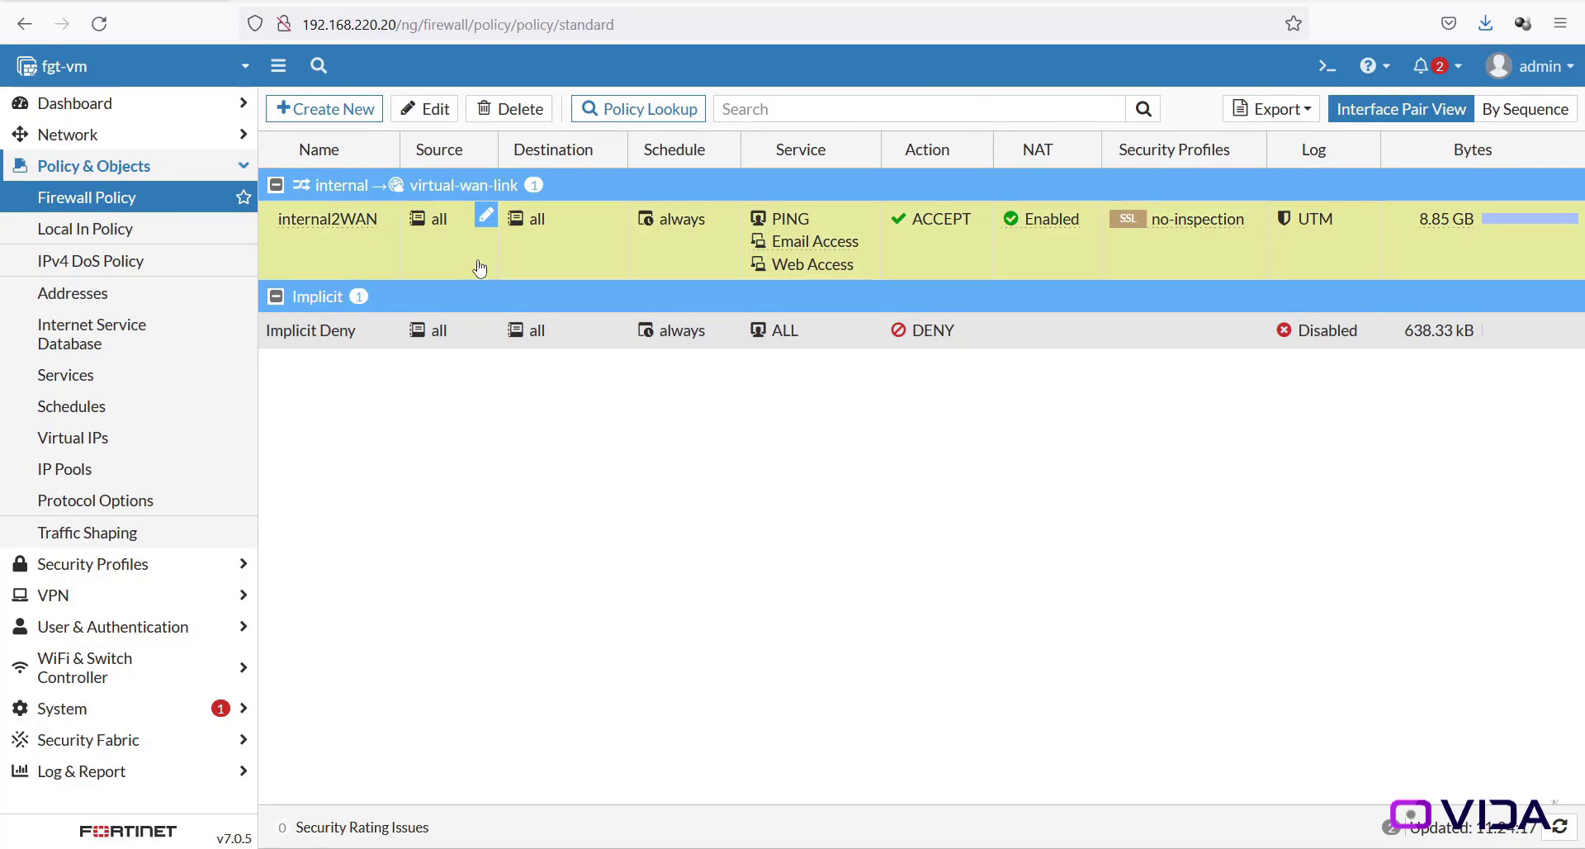
pyautogui.doubleClick(478, 217)
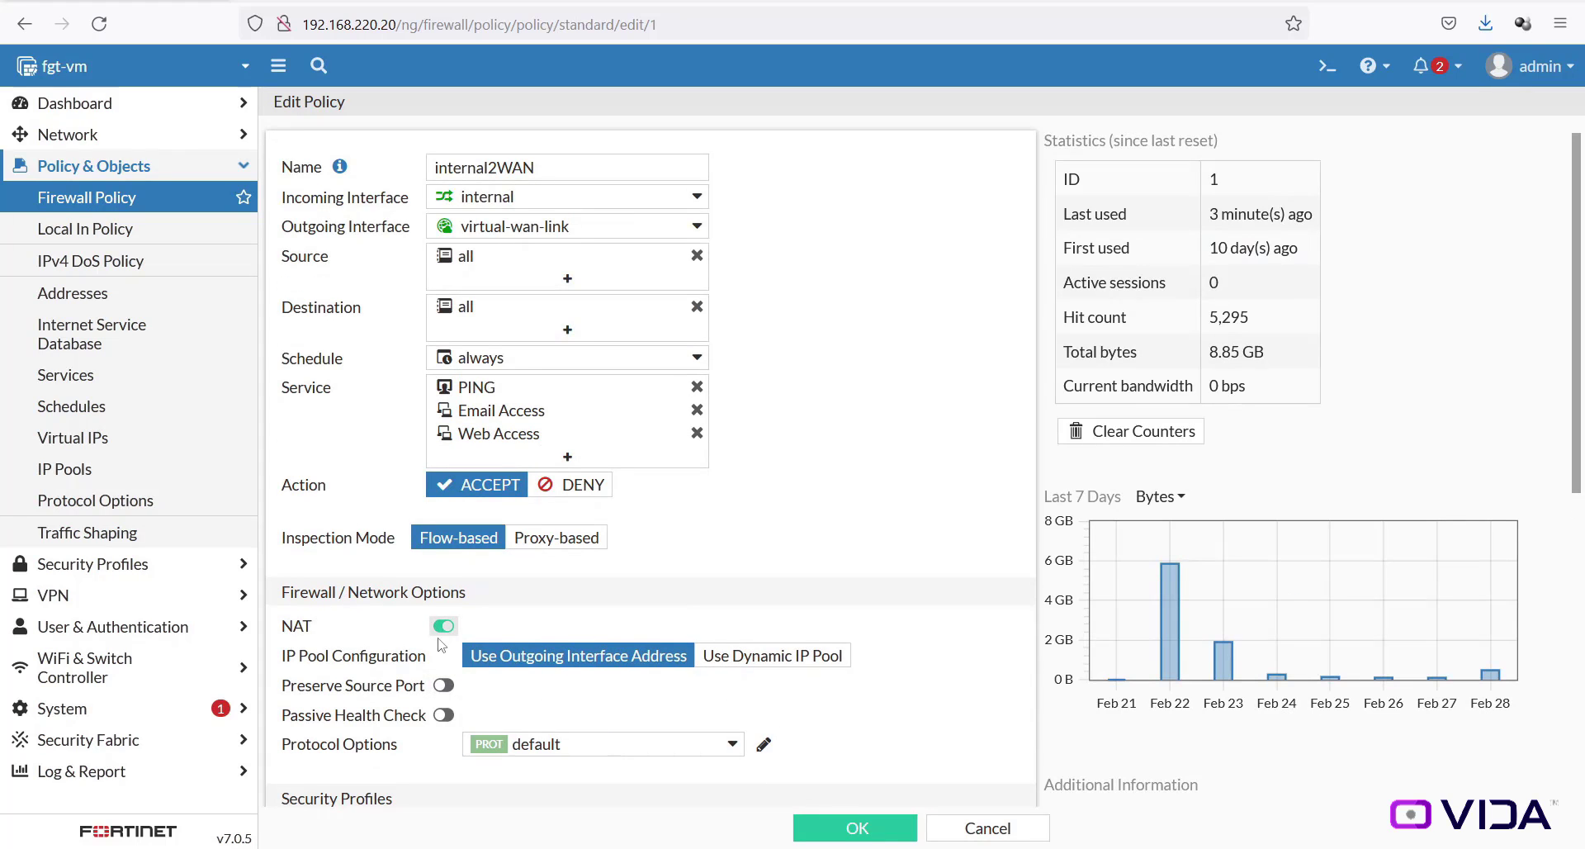
pyautogui.click(439, 715)
pyautogui.click(847, 828)
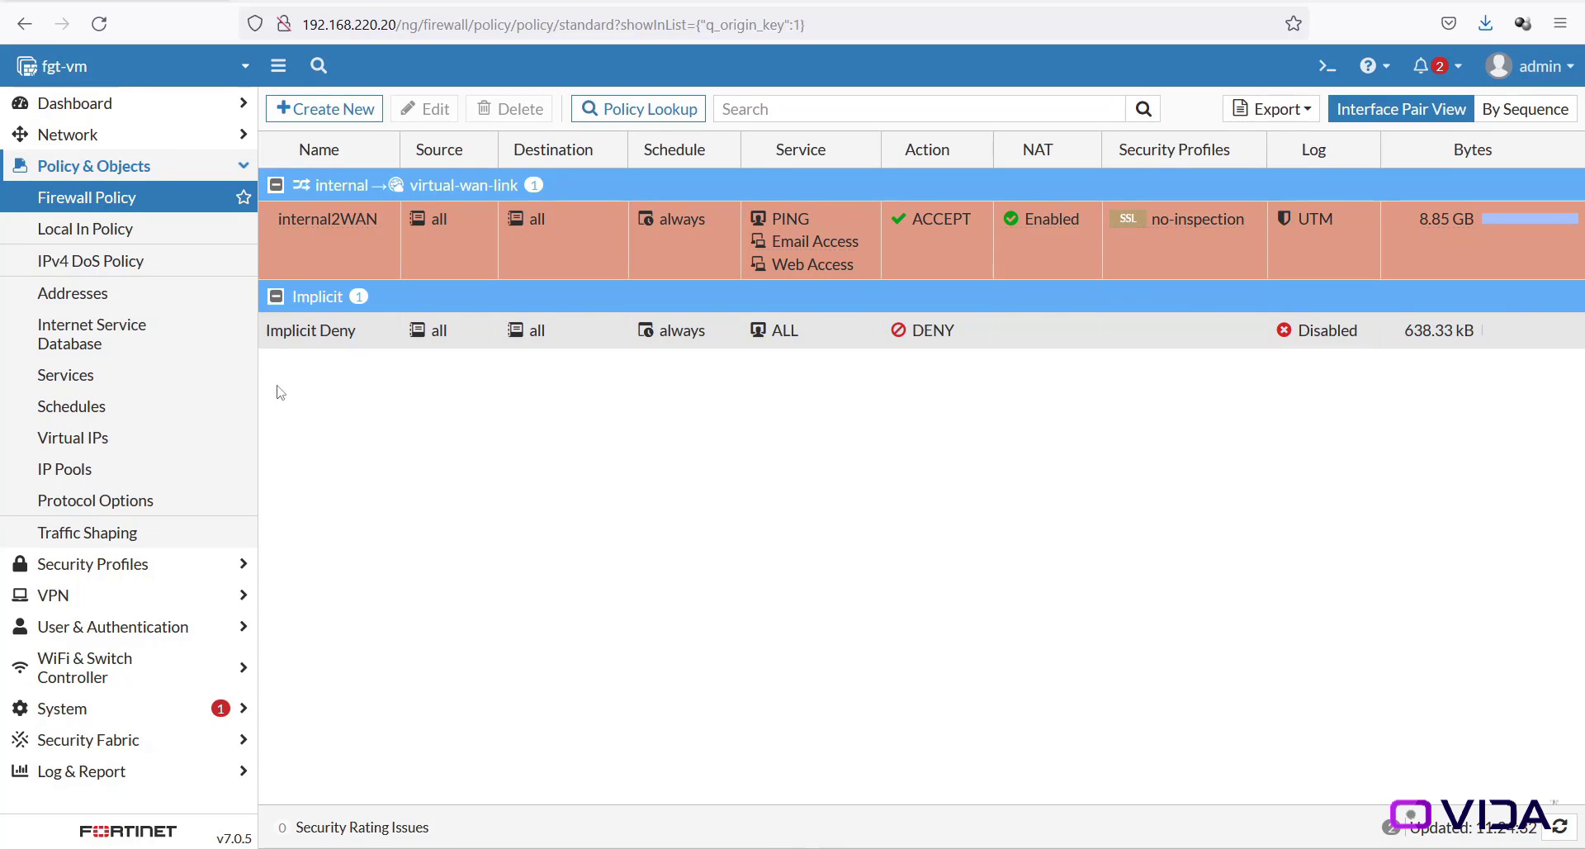
# View the SD-WAN zone charts by Volume and then by Sessions.
pyautogui.click(213, 139)
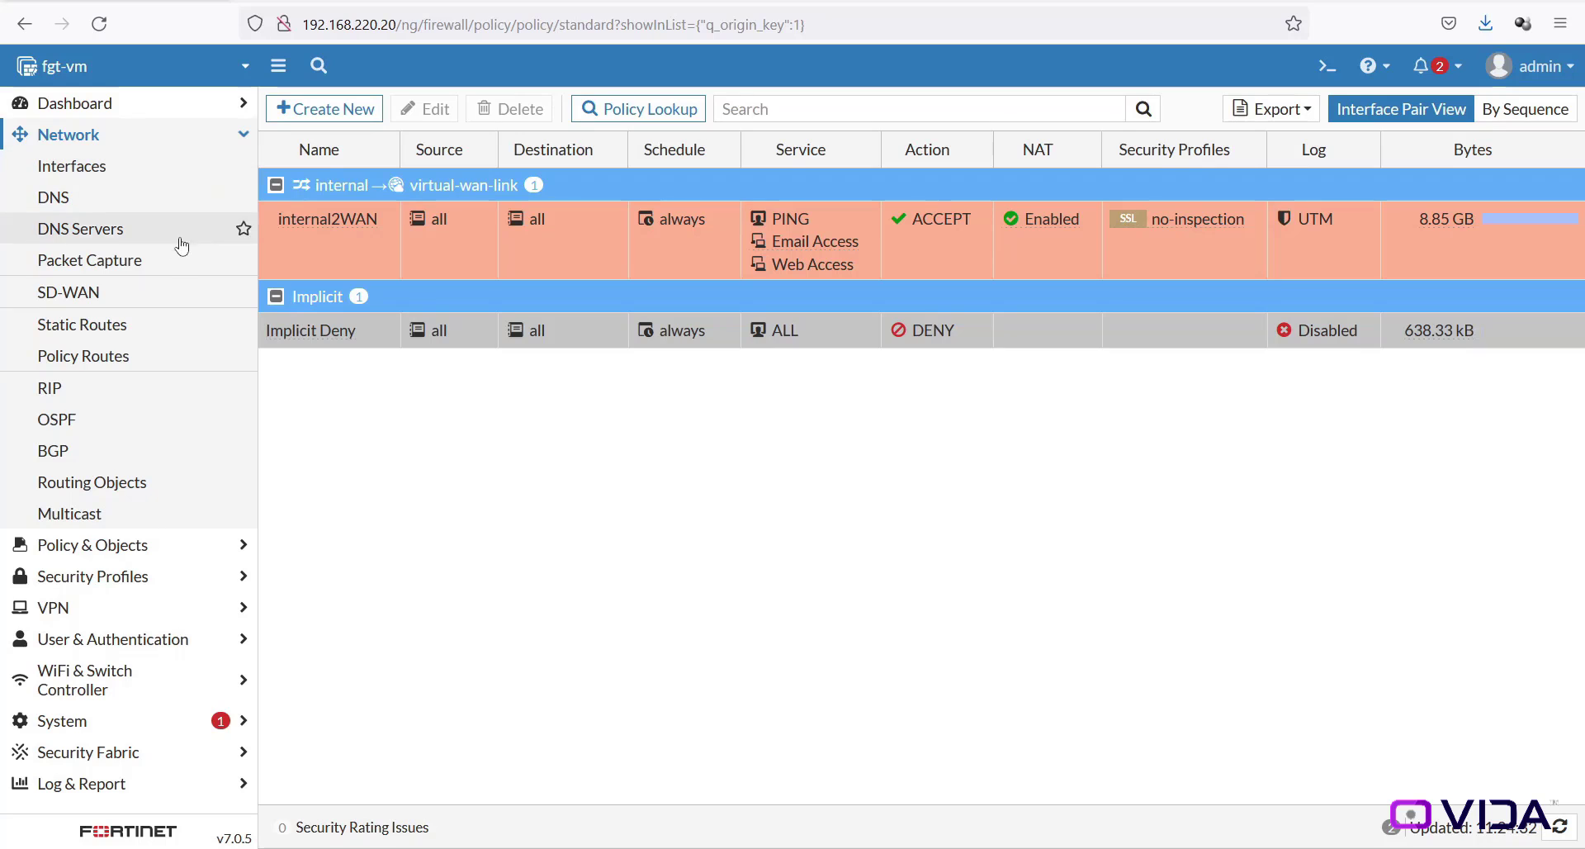
pyautogui.click(175, 294)
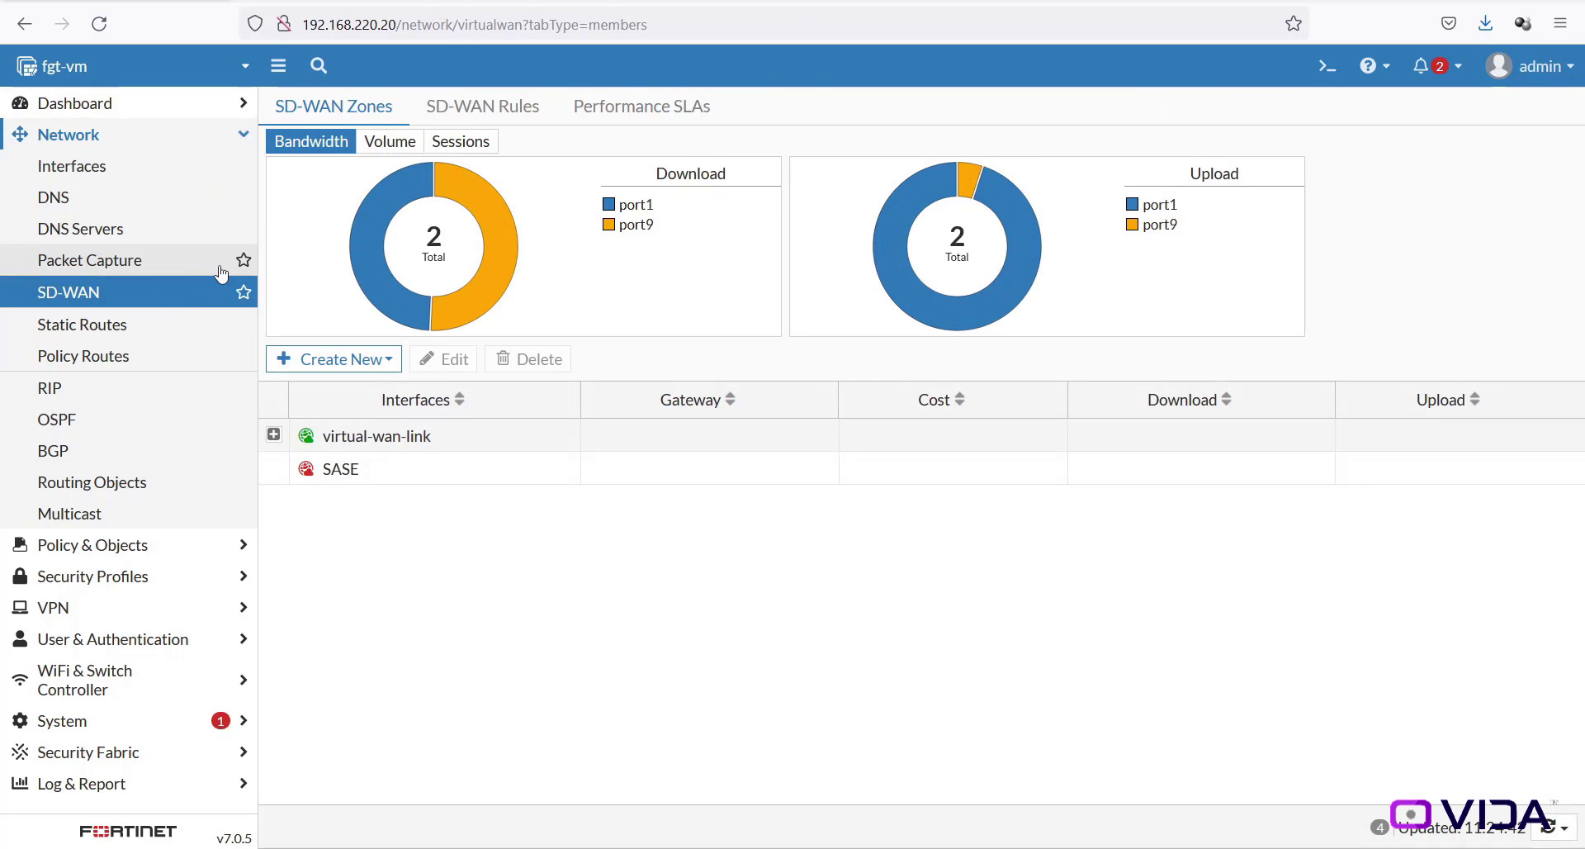
pyautogui.click(398, 149)
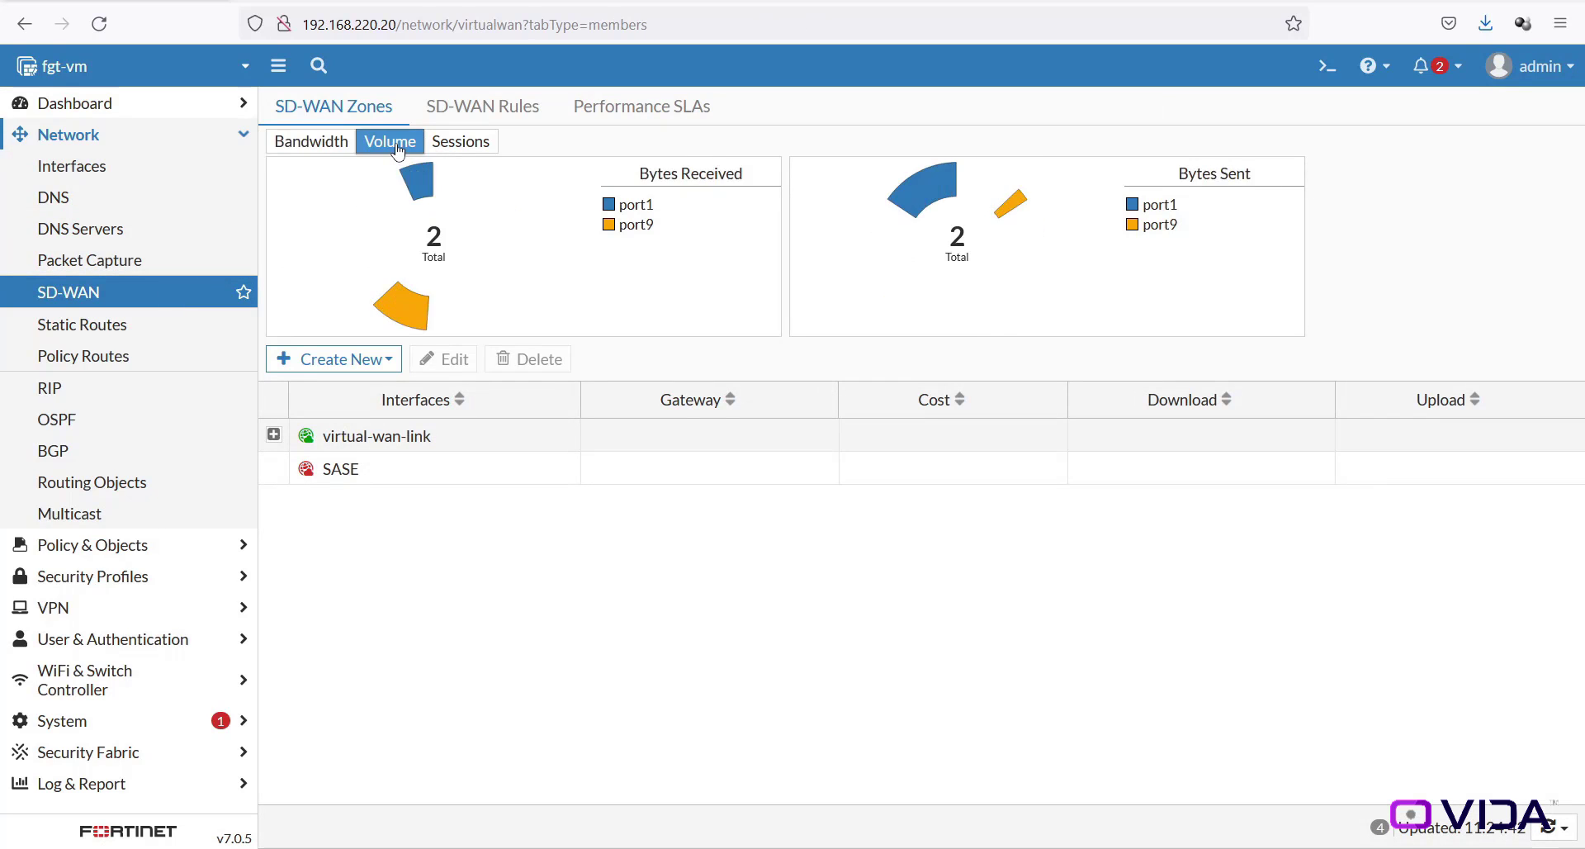
pyautogui.click(449, 150)
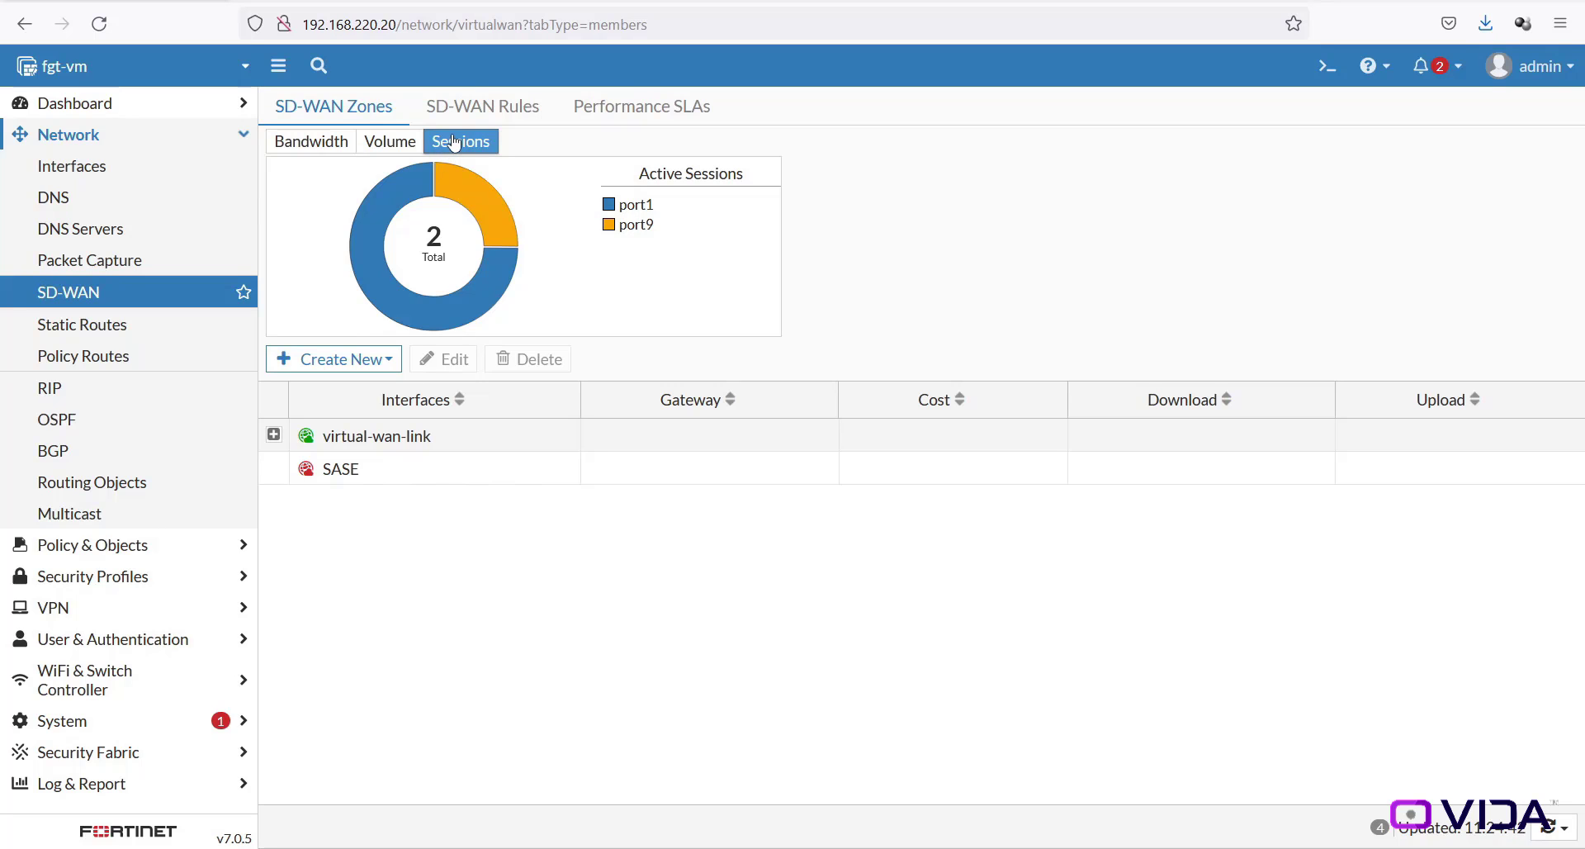
# Check PomiarPasywny's latency results under Performance SLAs, then return to SD-WAN Rules.
pyautogui.click(607, 120)
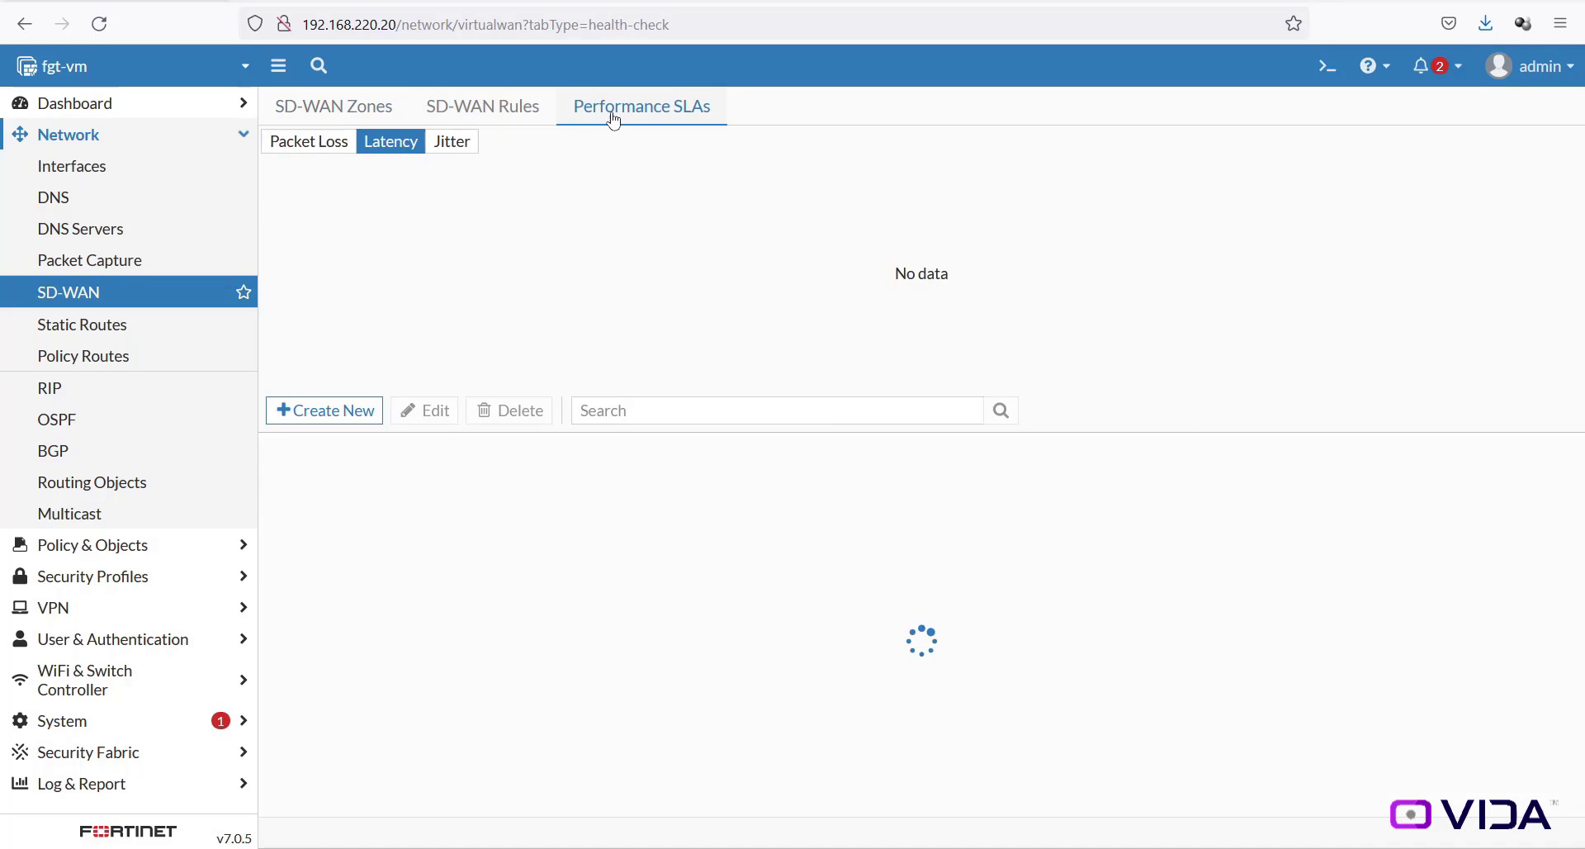
pyautogui.click(657, 735)
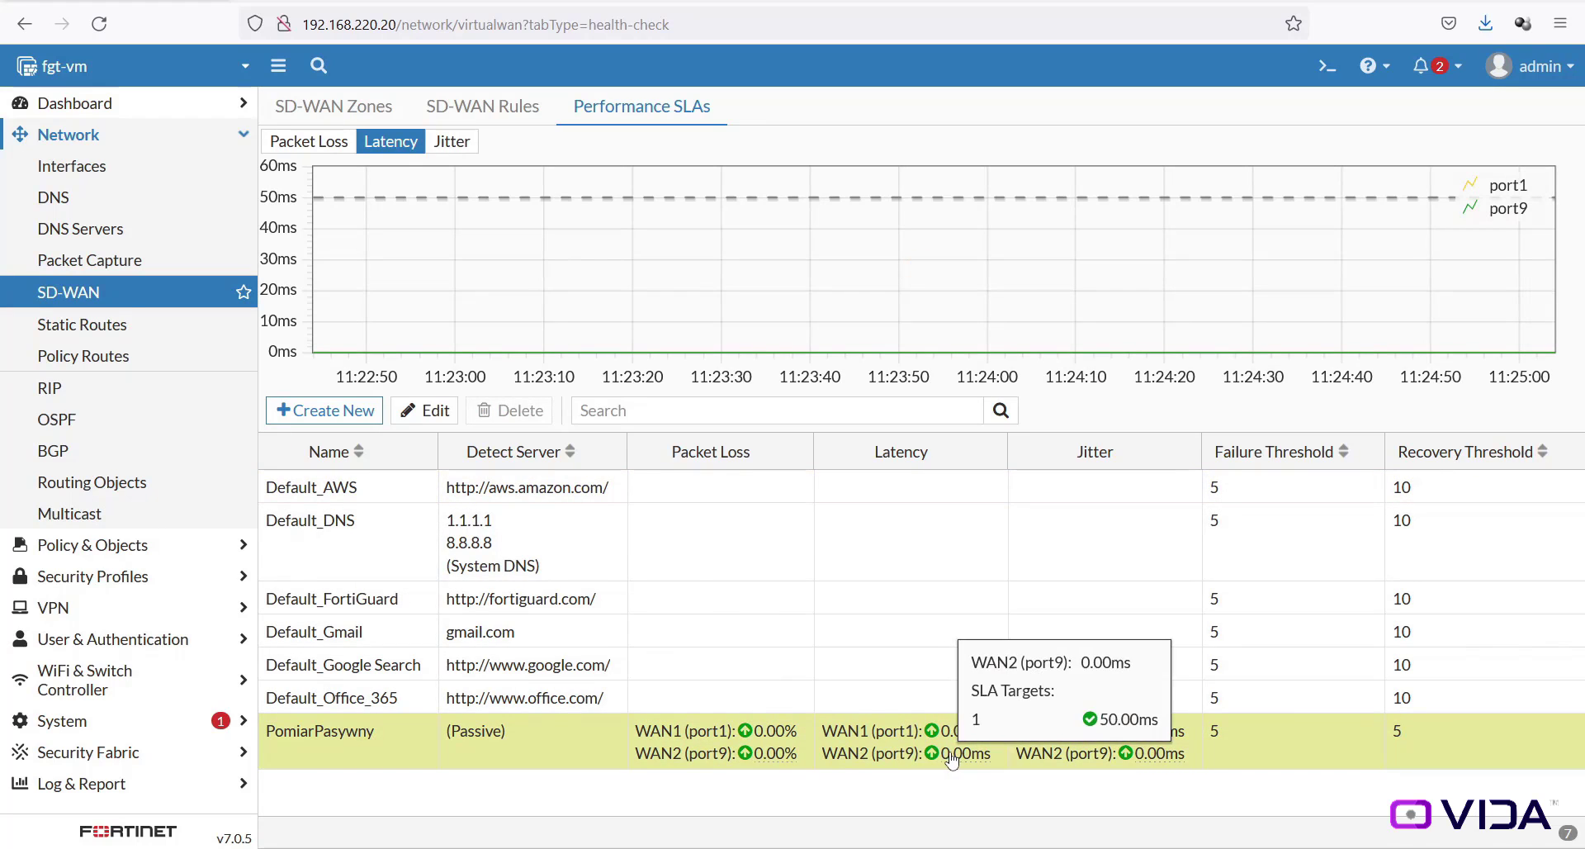
pyautogui.moveTo(1130, 767)
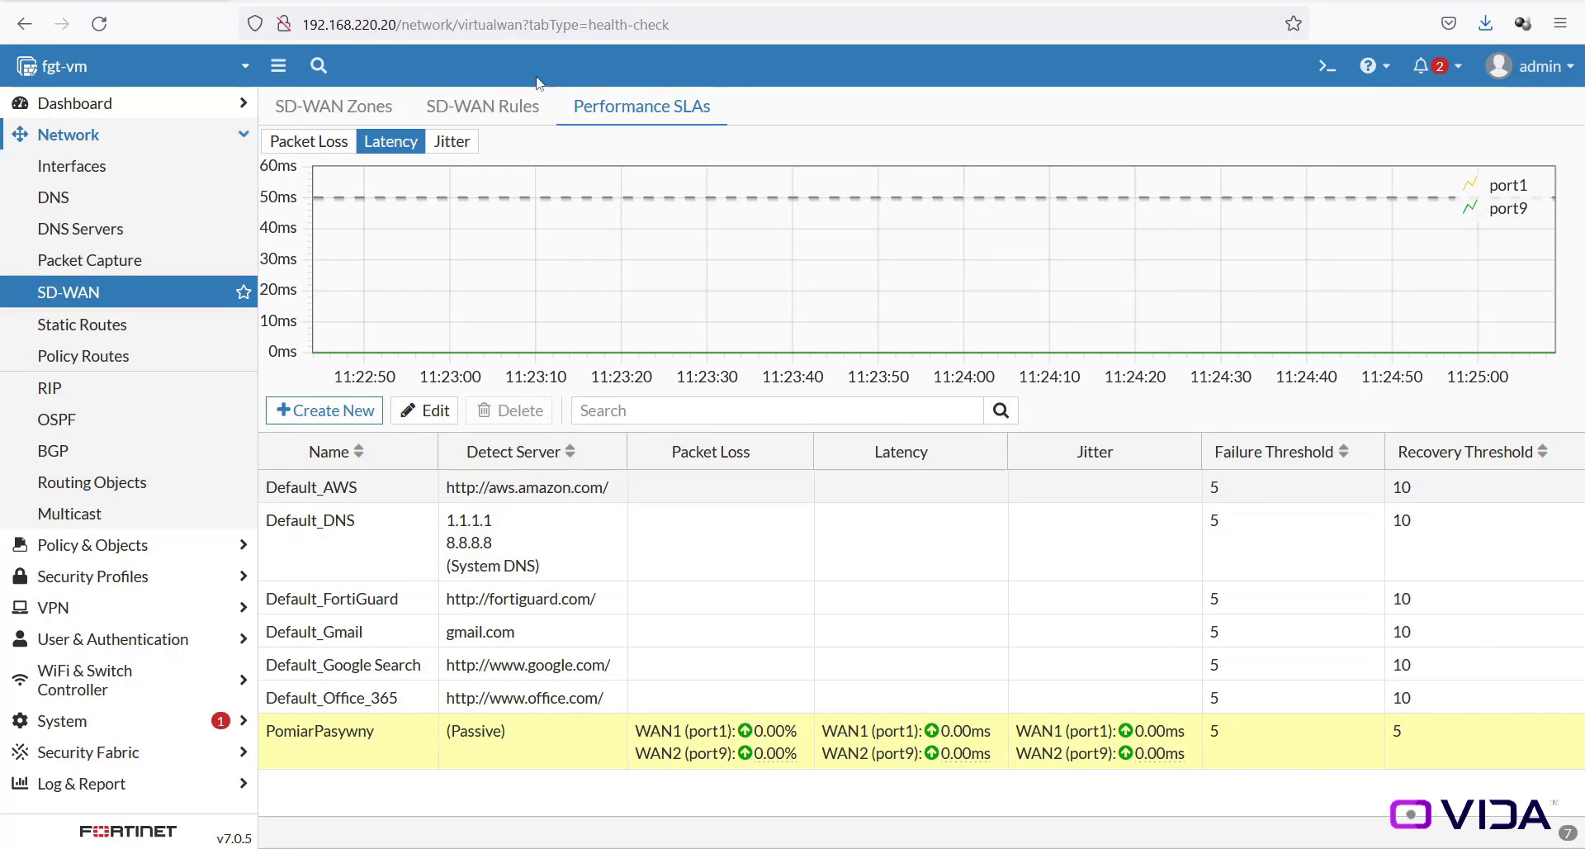
pyautogui.click(499, 102)
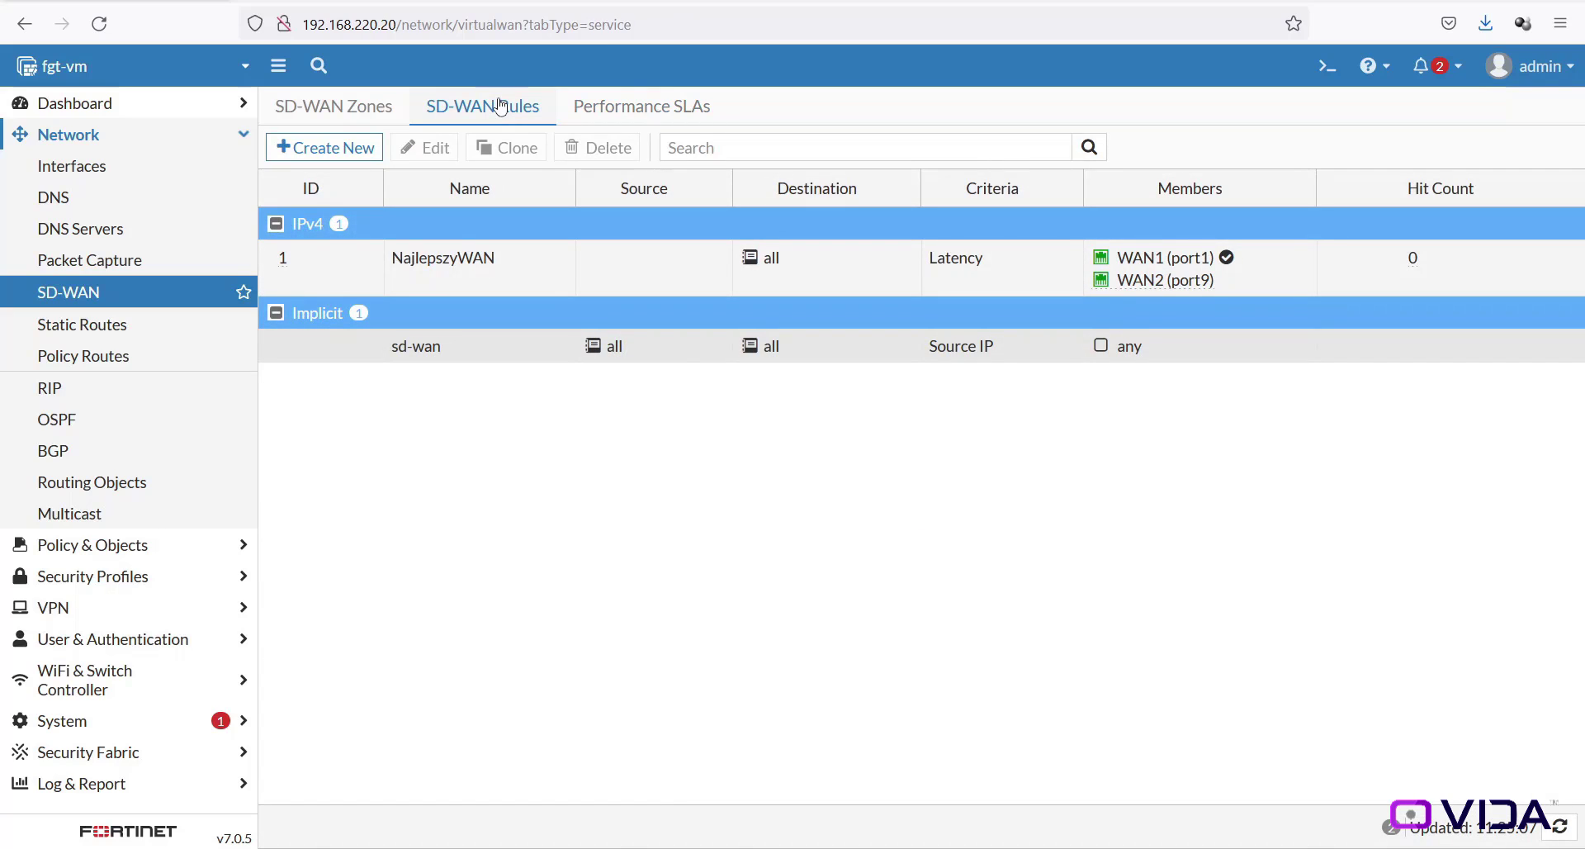
pyautogui.moveTo(1139, 289)
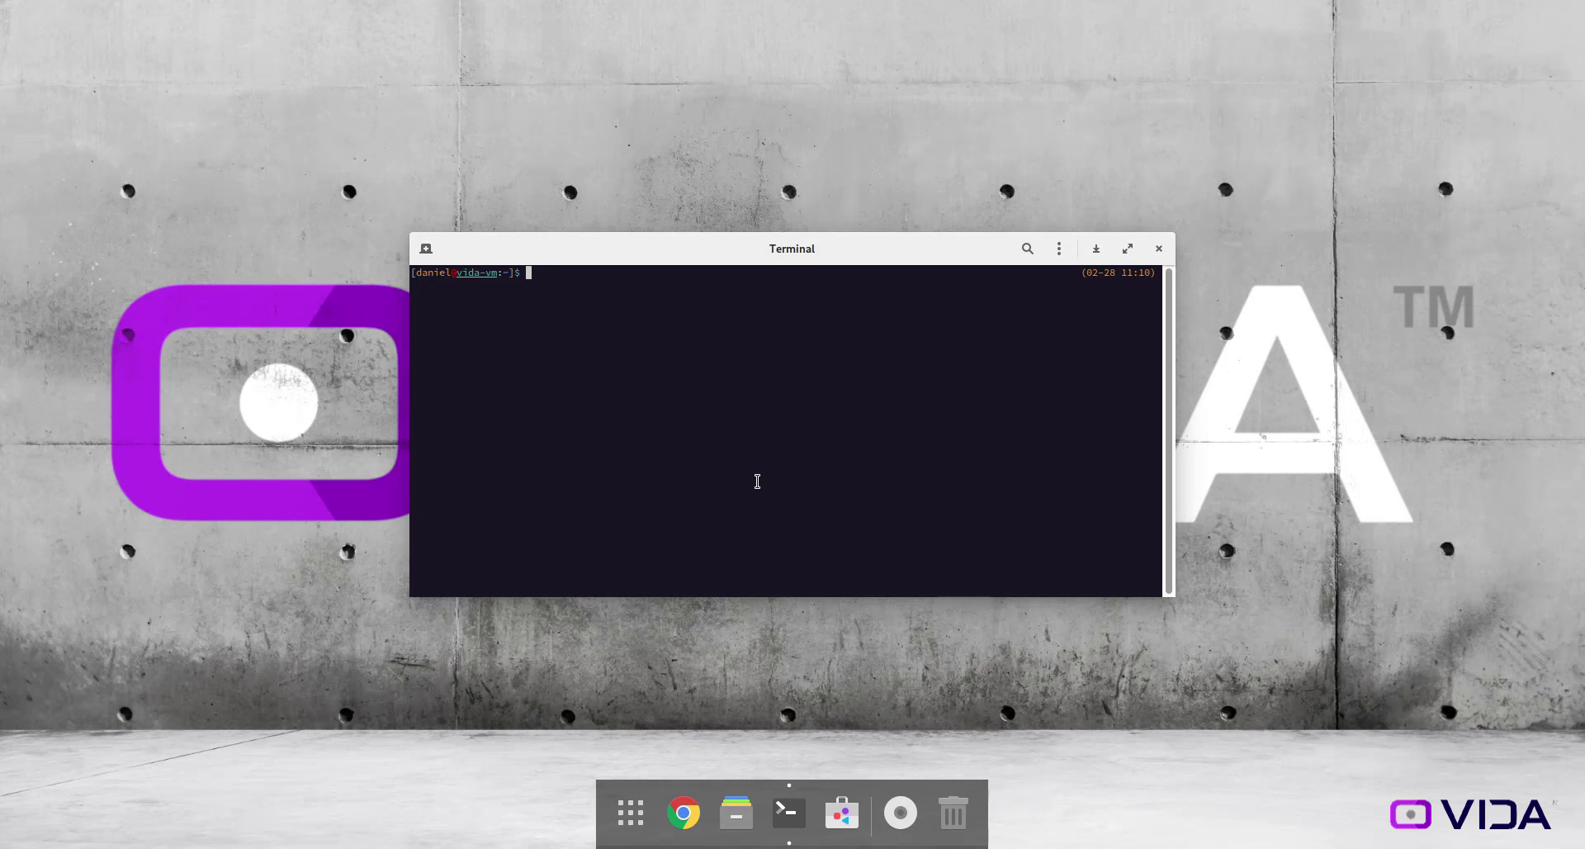
# Run 'ping -O vida.pl' in the terminal, then refresh SD-WAN Rules to see NajlepszyWAN's hits.
pyautogui.write('ping -O vida.pl')
pyautogui.press('Return')
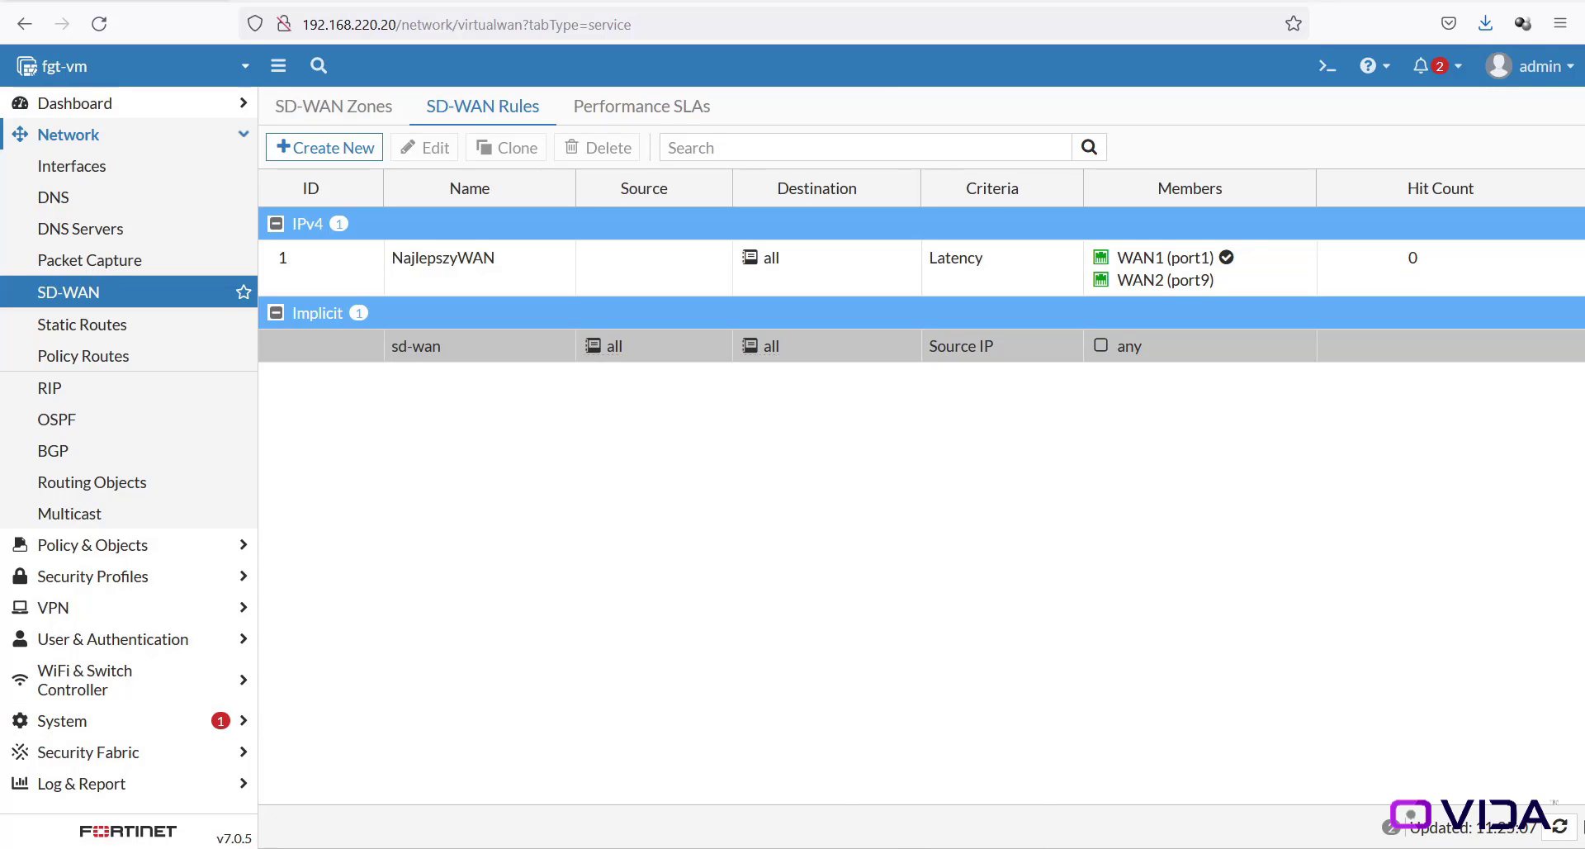
pyautogui.click(1560, 828)
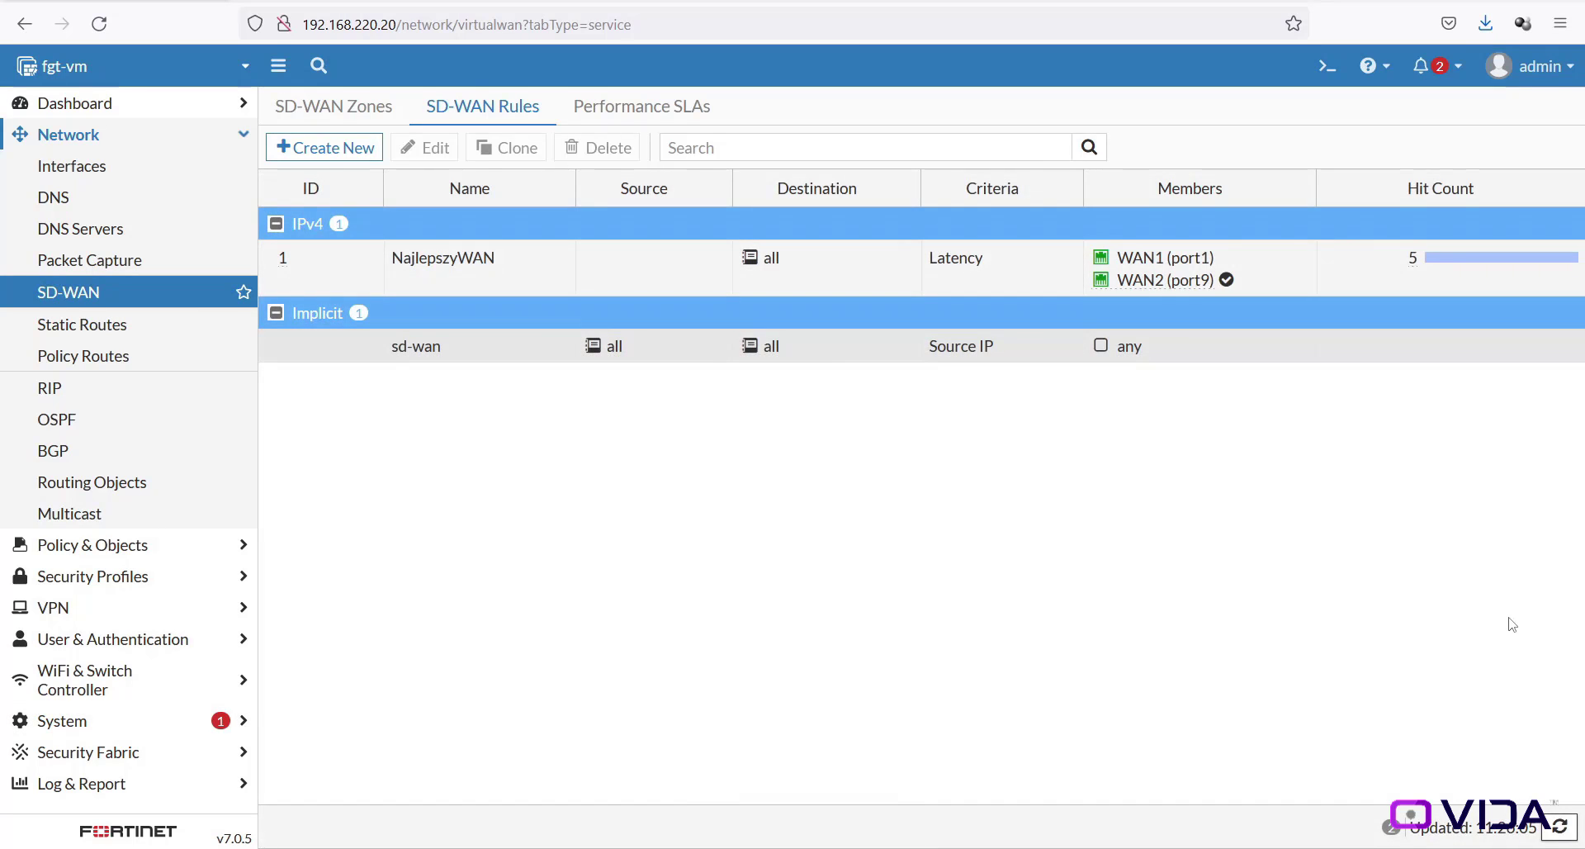